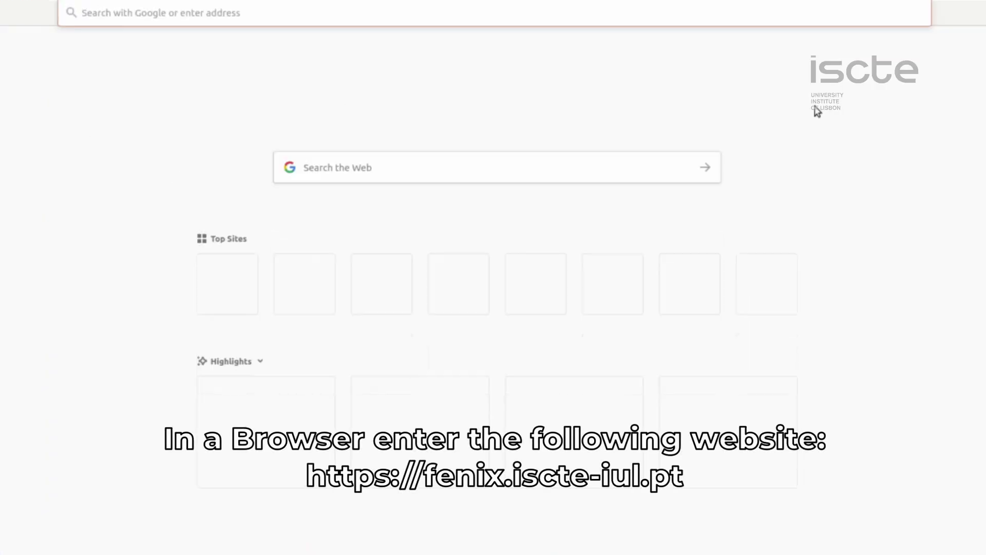
type("http")
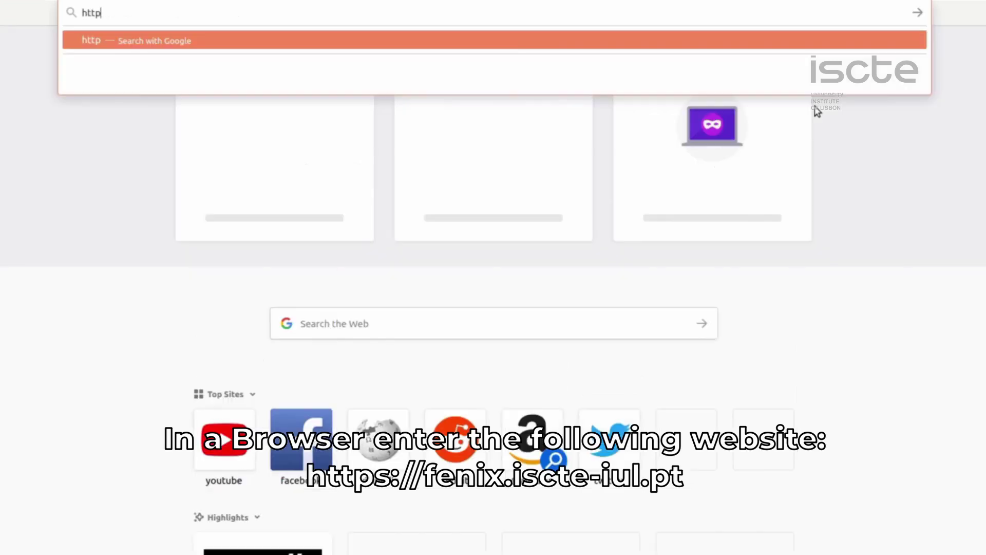
type("s://")
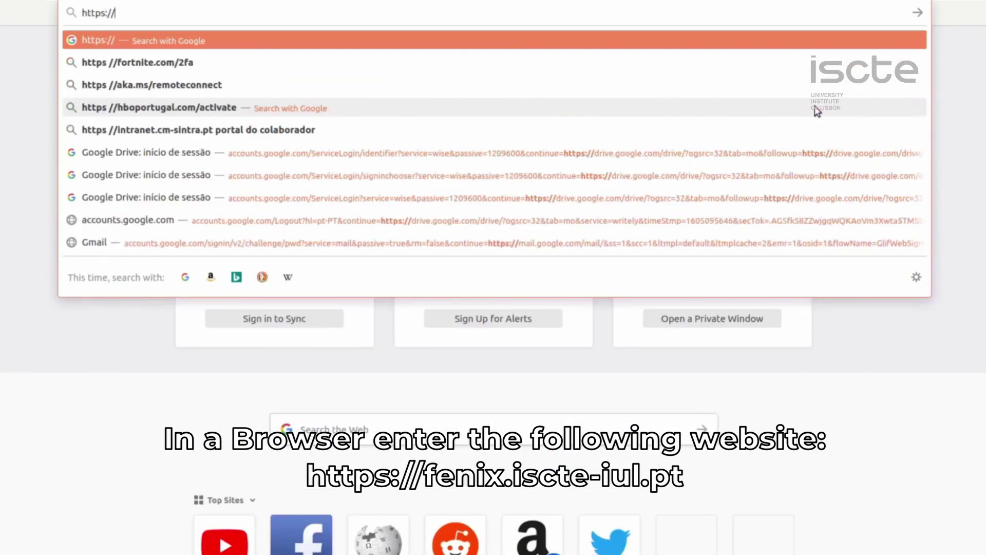
type("fenix.")
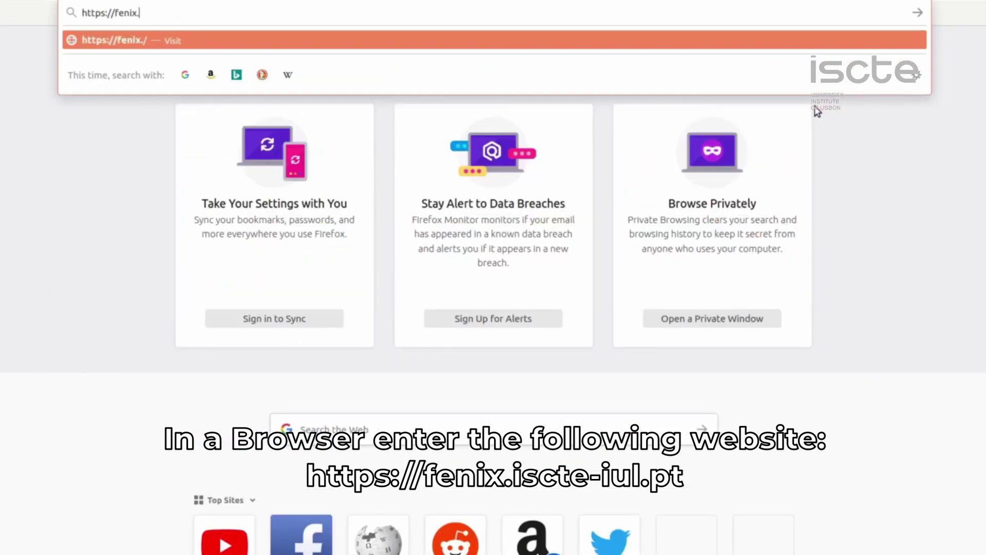
type("iscte-iul.pt")
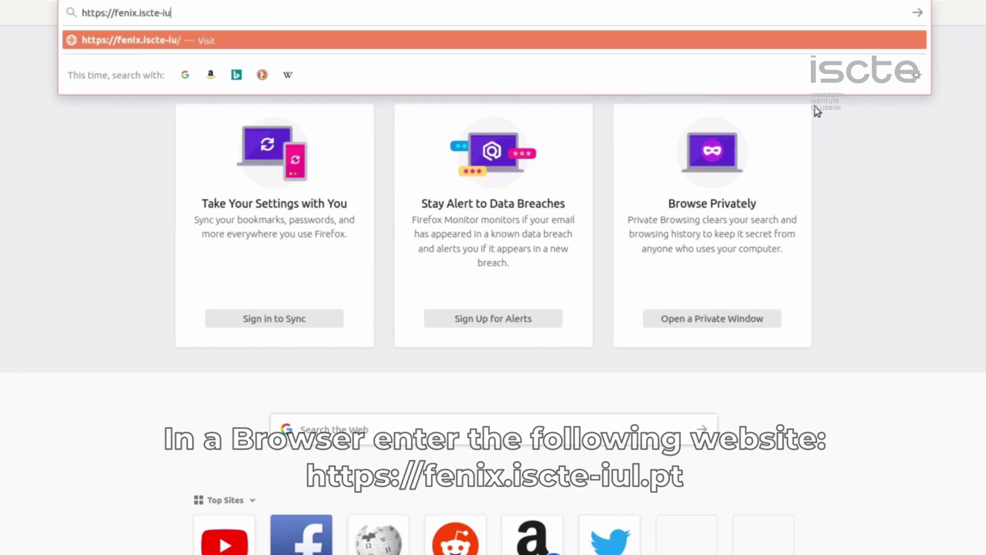
key("Return")
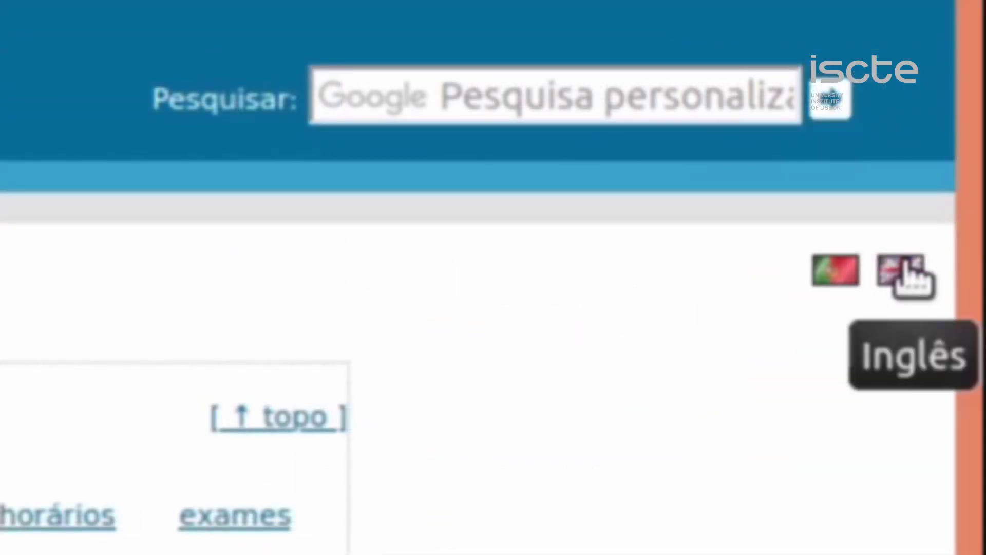
- Switch the Fenix site to English via the UK flag and go to the Login Page
left_click(909, 275)
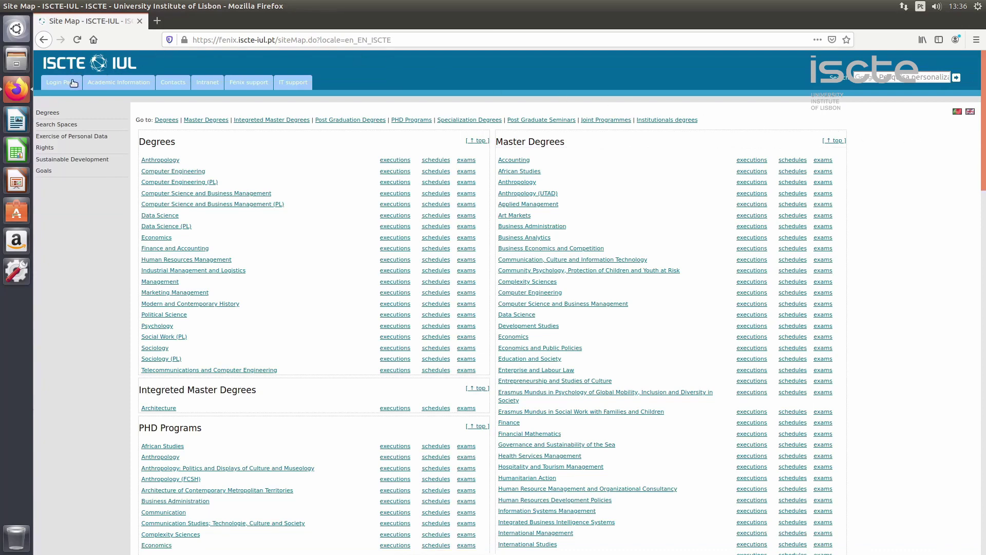
key("Tab")
key("Return")
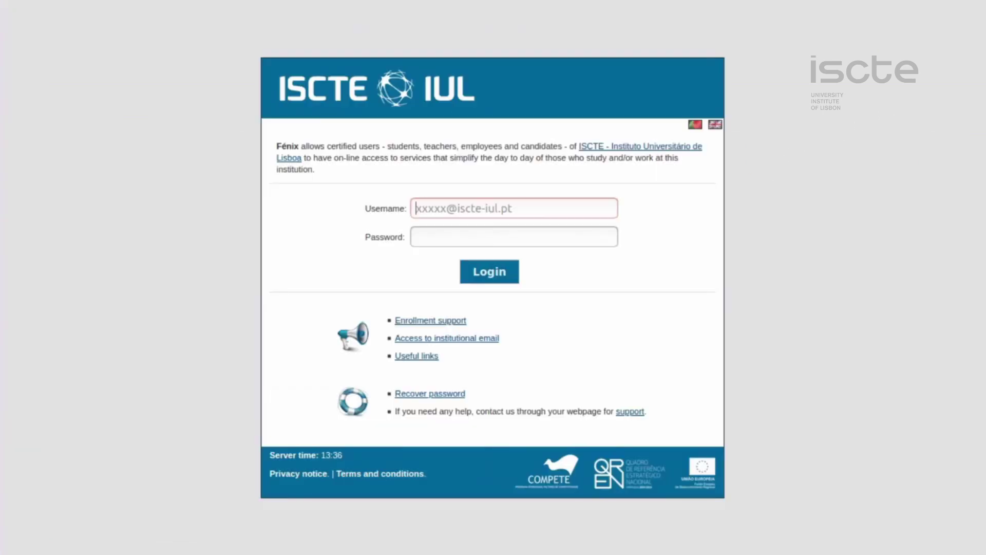
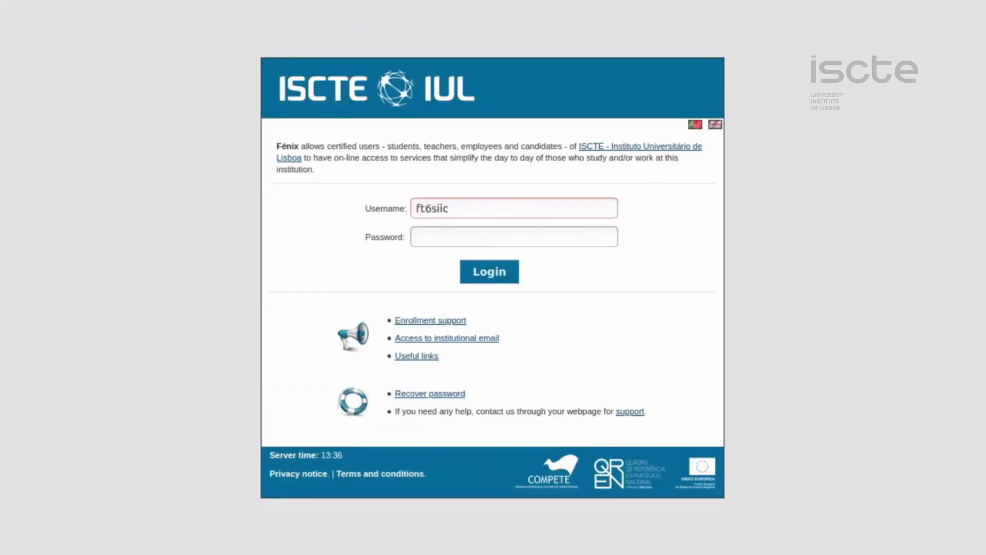
- Sign in to Fenix with the institutional e-mail username and the account password
key("Tab")
type("*******")
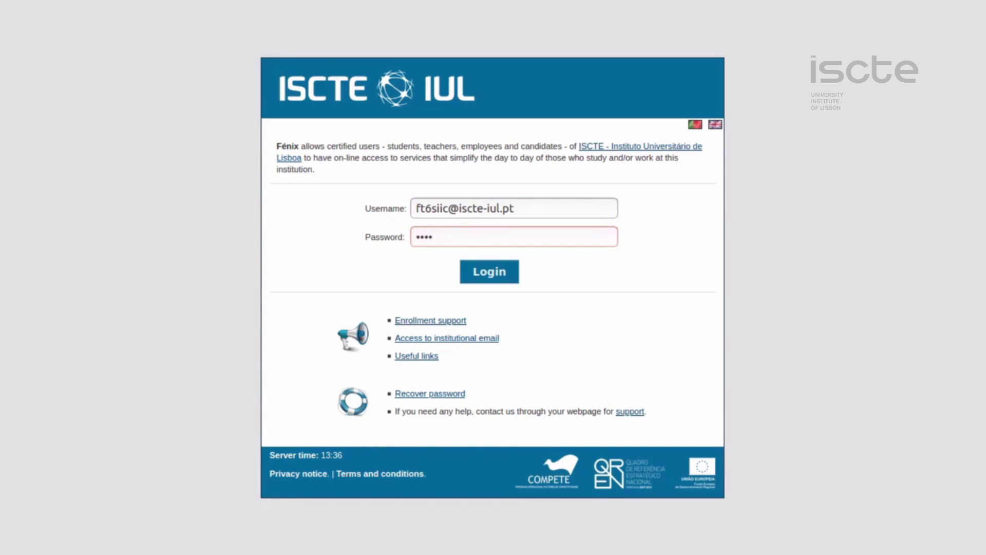
type("***")
left_click(496, 280)
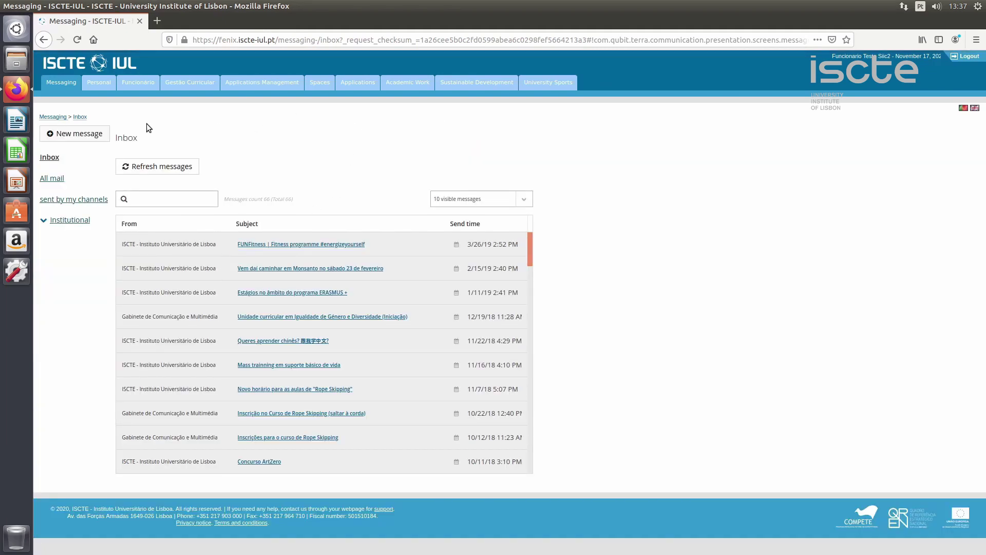
- Go to the Personal area and its Software page under Gestão de software
left_click(105, 86)
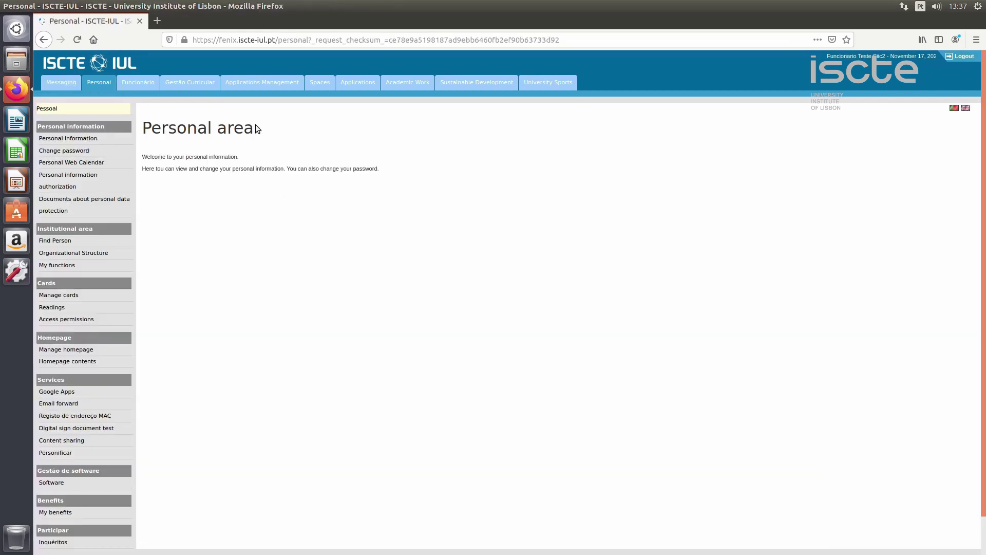
left_click(105, 482)
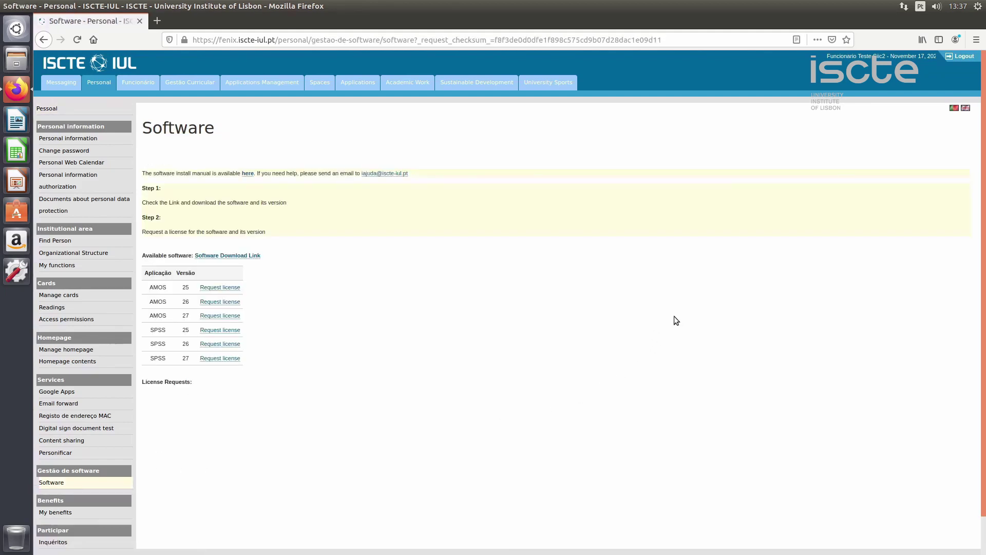
- Follow the Software Download Link, sign in with the institutional e-mail and password, and decline saving the login and staying signed in
left_click(246, 257)
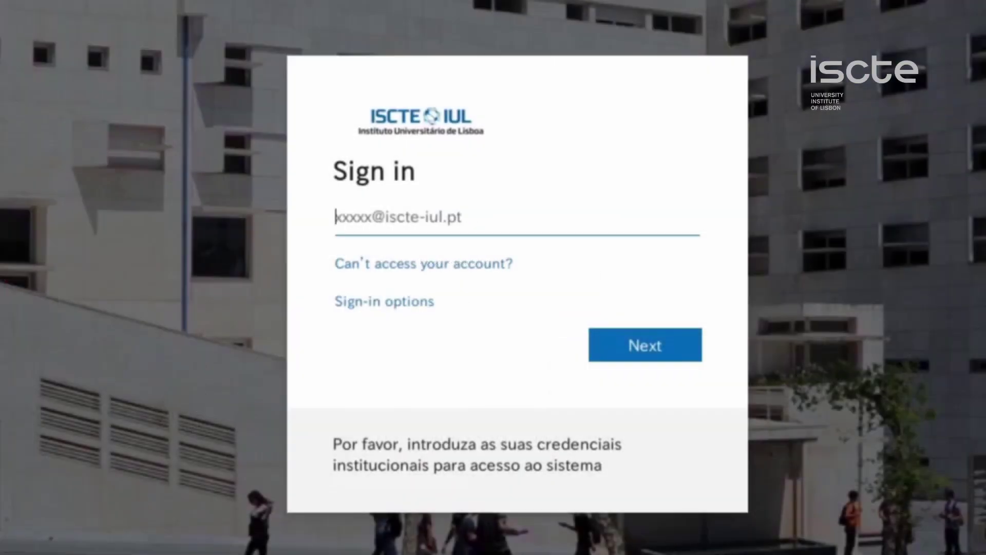
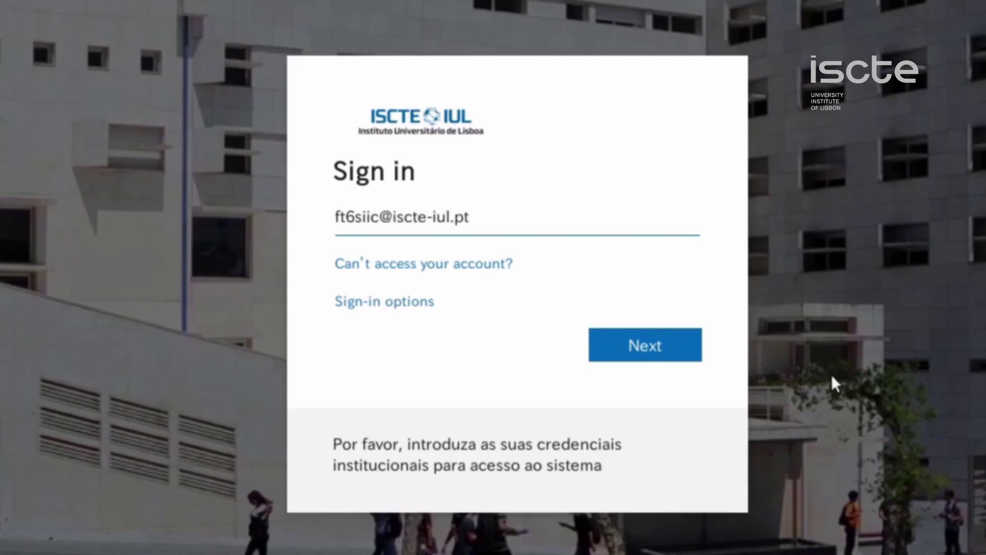
left_click(640, 350)
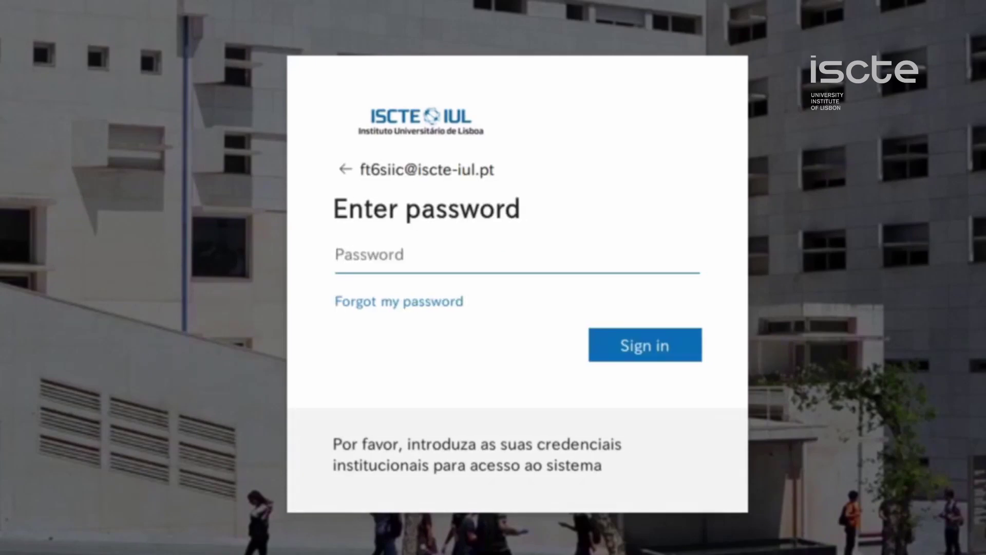
type("****")
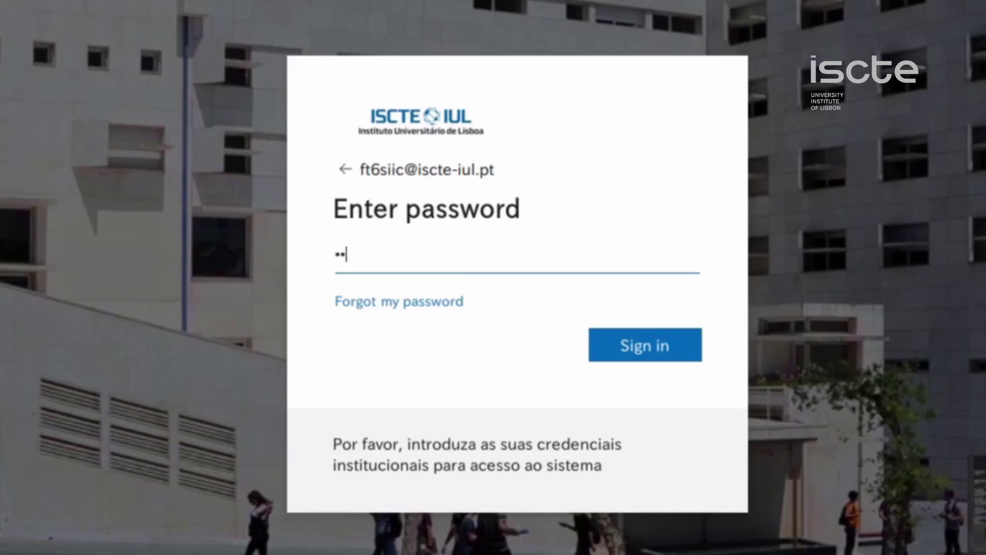
type("******")
left_click(661, 356)
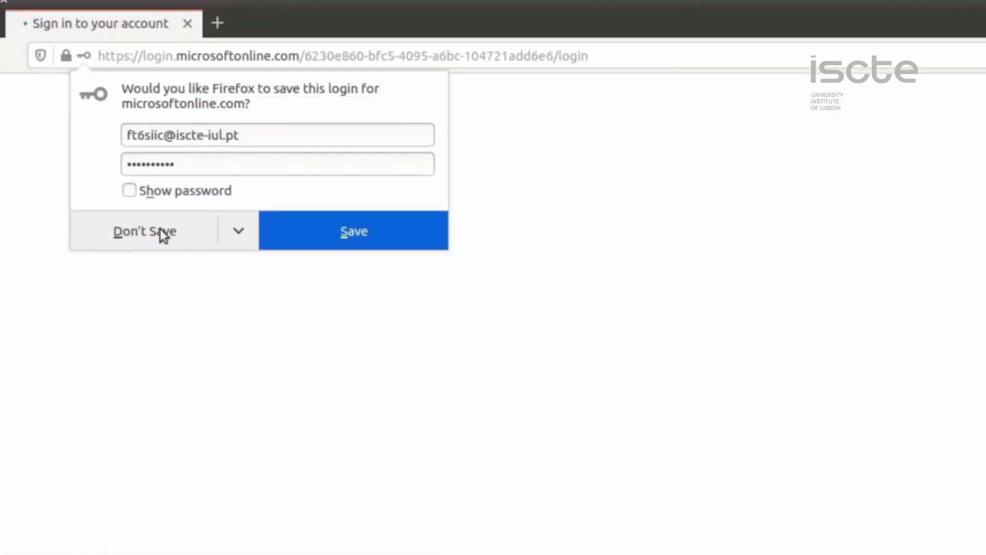
left_click(239, 144)
left_click(514, 329)
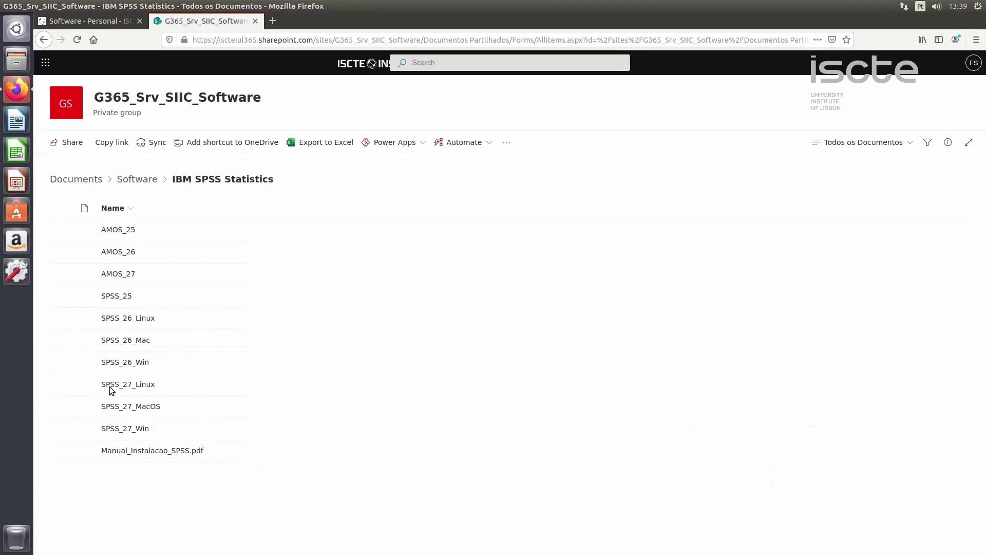
- Download the SPSS_27_Linux folder, choosing Save File for SPSS_27_Linux.zip
left_click(110, 387)
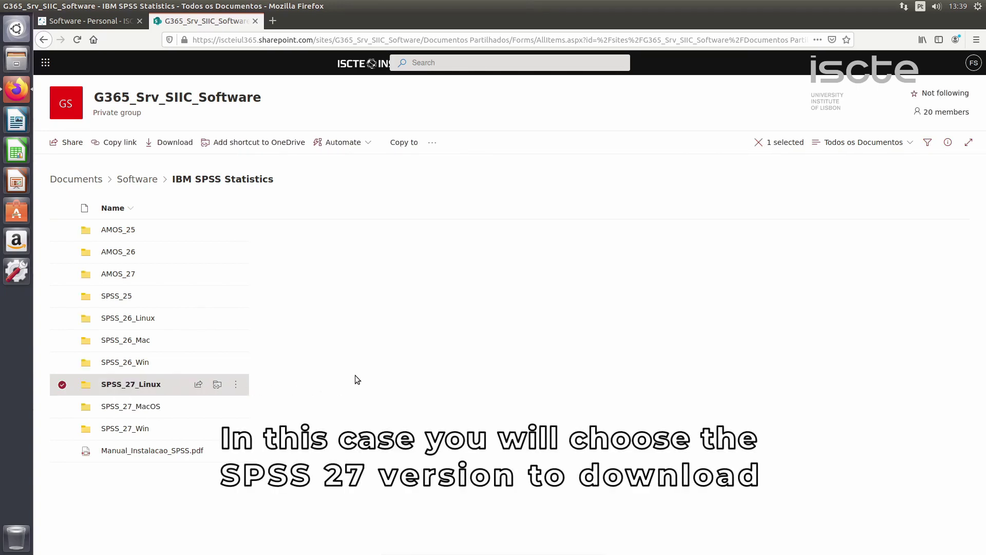
left_click(176, 146)
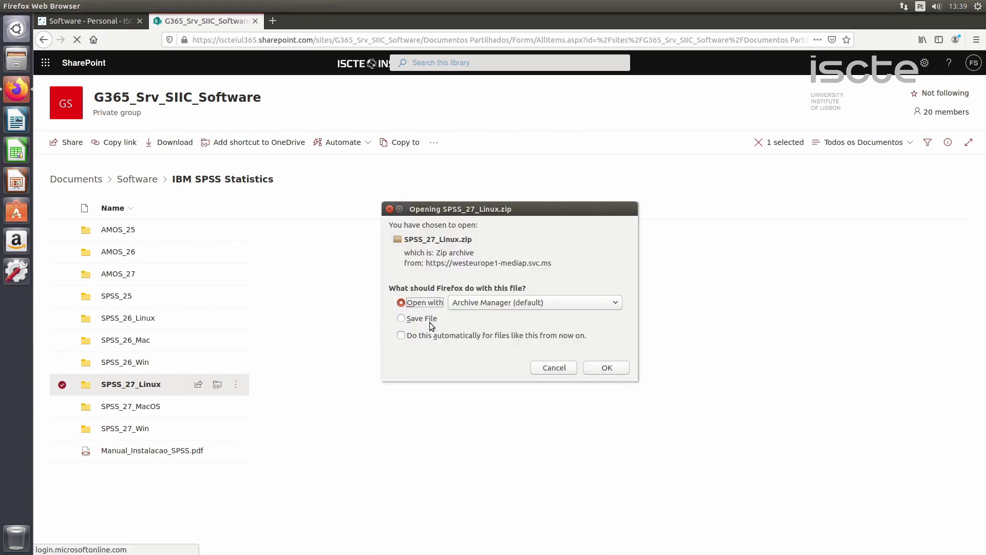
left_click(430, 323)
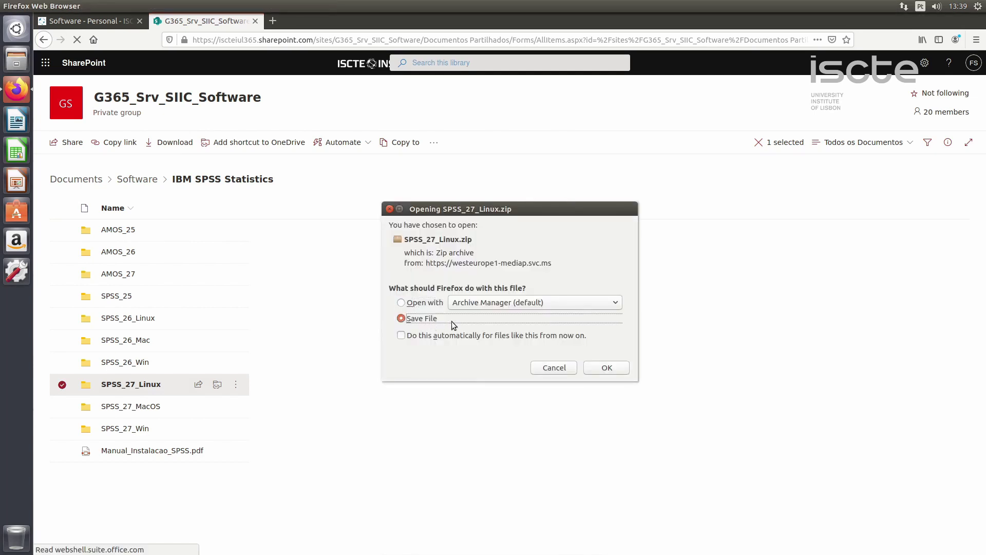
- Confirm saving SPSS_27_Linux.zip and let the 1.3 GB download run
left_click(606, 368)
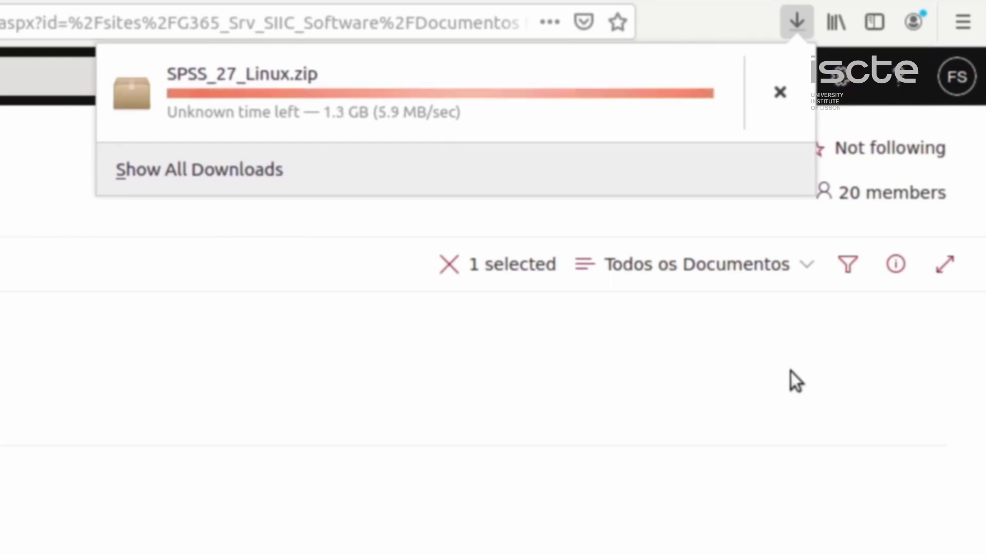
left_click(473, 503)
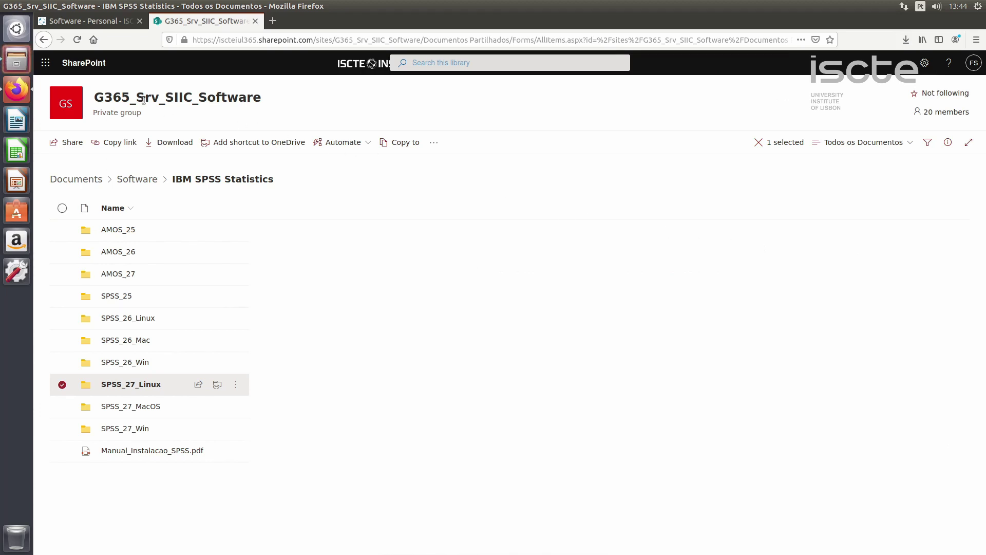
- In a maximized Files window, extract SPSS_27_Linux.zip here into Downloads
left_click(17, 62)
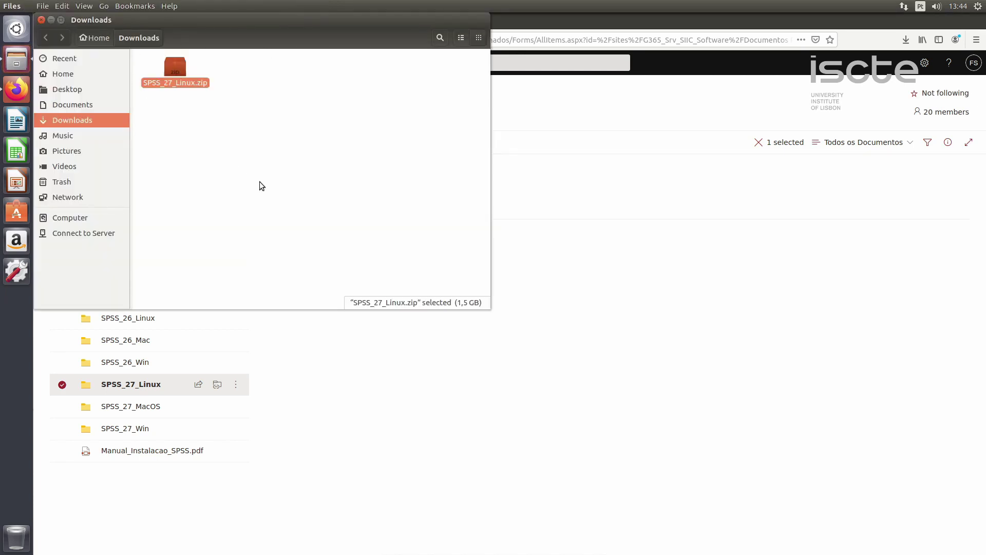
key("ctrl+super+Up")
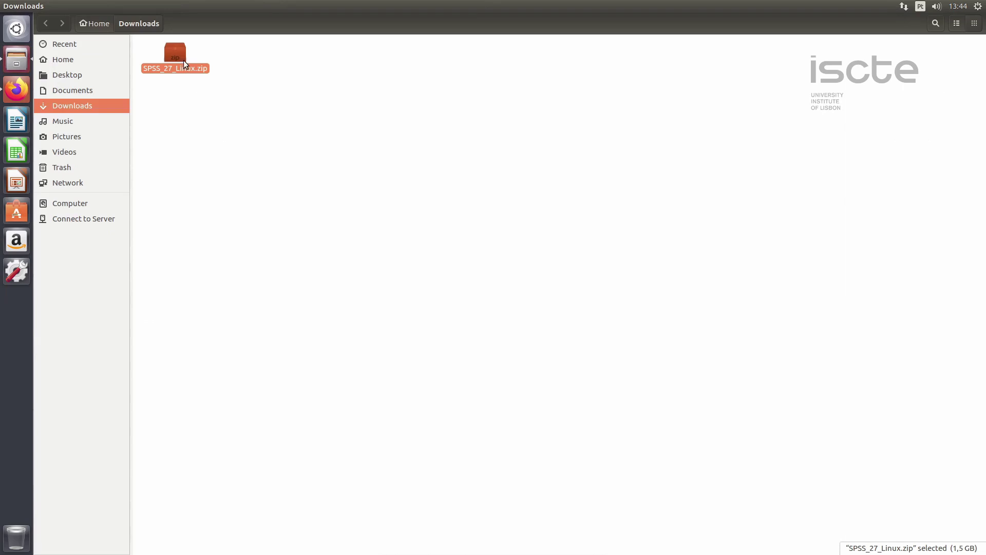
right_click(183, 60)
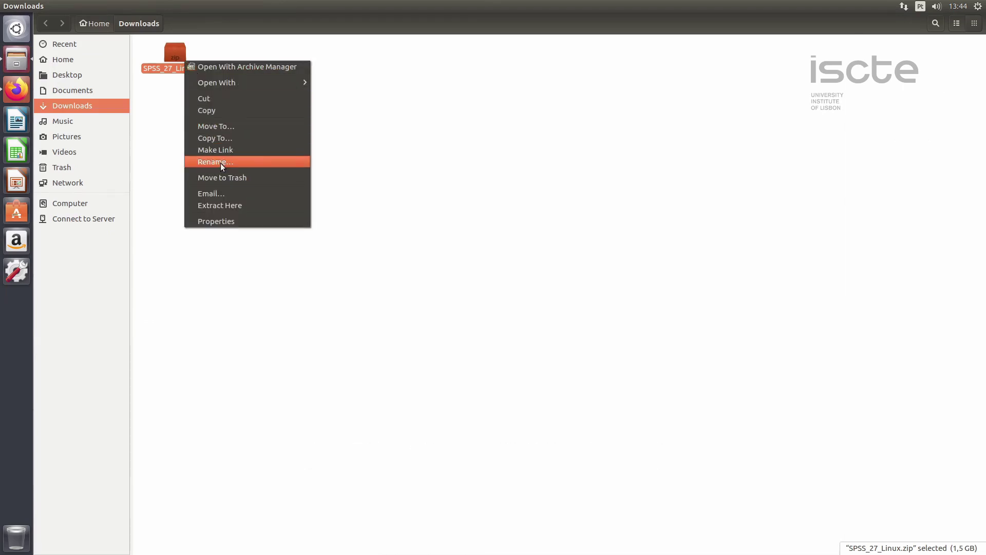
left_click(228, 206)
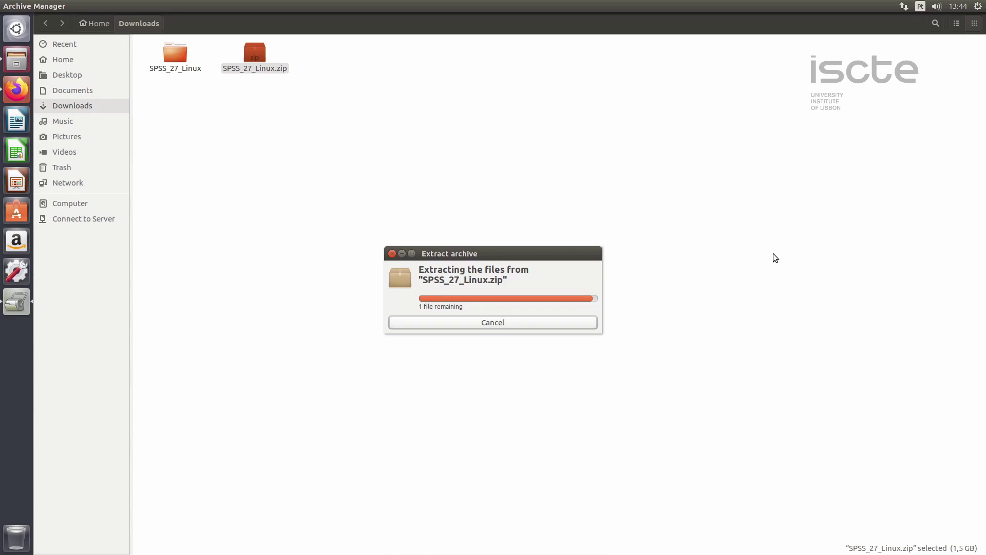
- Open the extracted SPSS_27_Linux folder and its Statistics subfolder
left_click(175, 66)
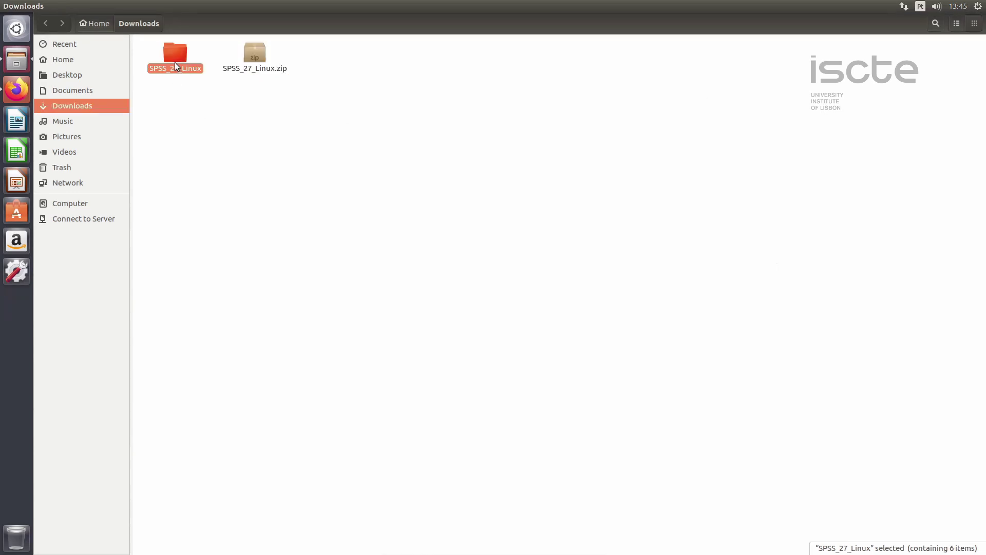
double_click(174, 62)
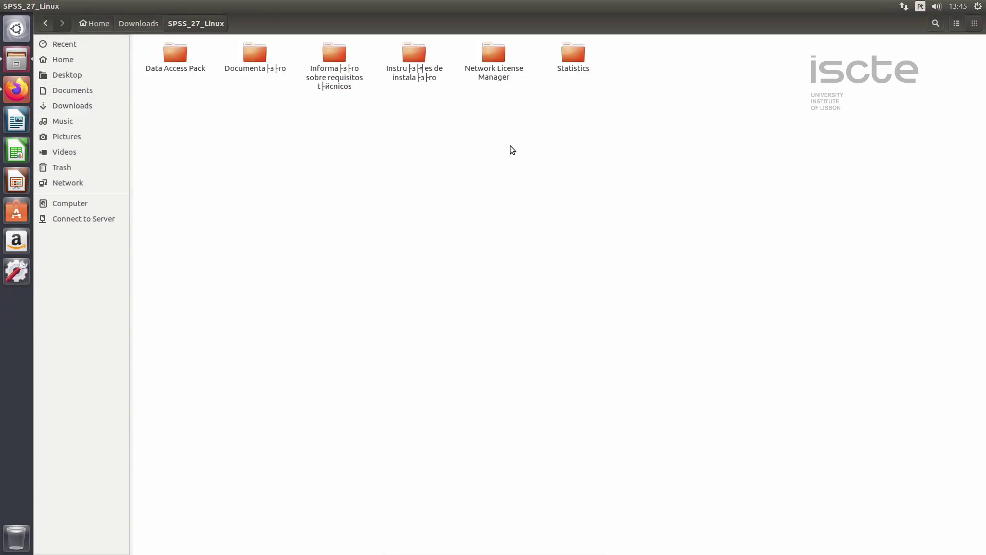
double_click(566, 65)
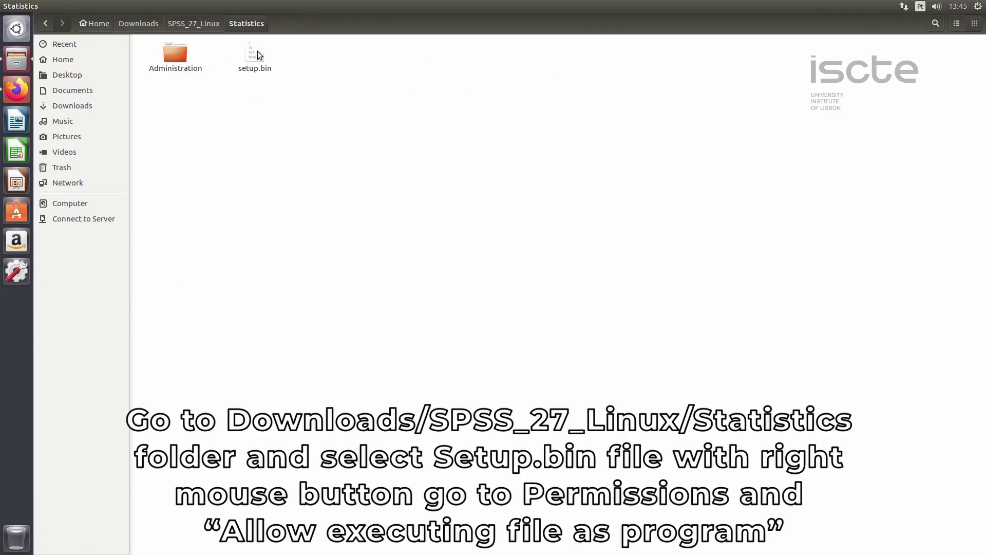
- Tick Allow executing file as program in setup.bin's Permissions properties
right_click(257, 51)
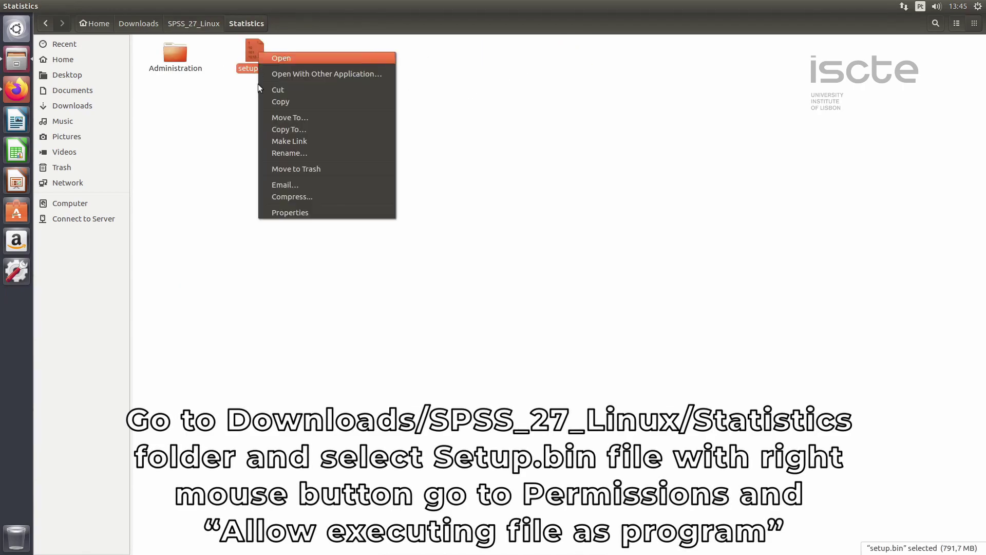
left_click(342, 212)
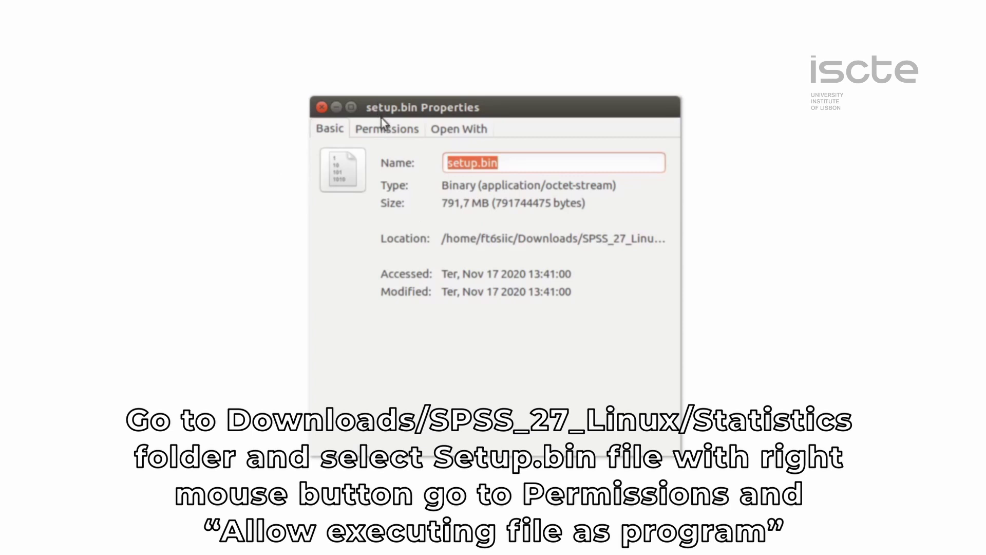
left_click(385, 129)
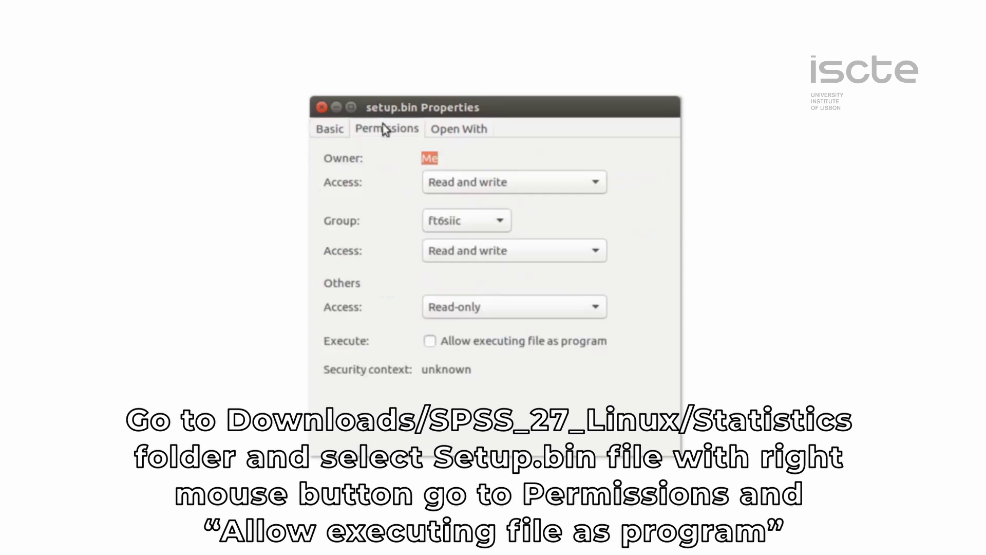
left_click(430, 344)
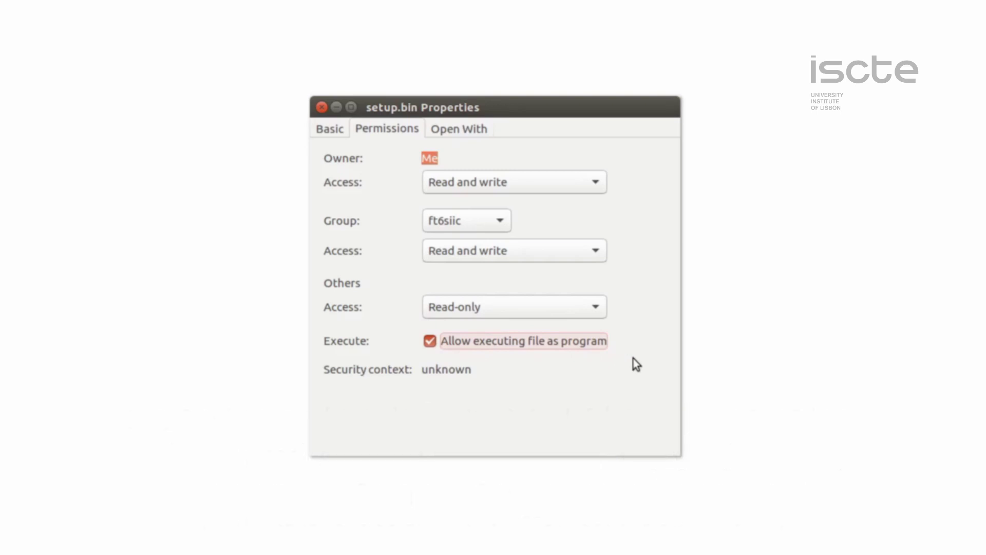
left_click(324, 108)
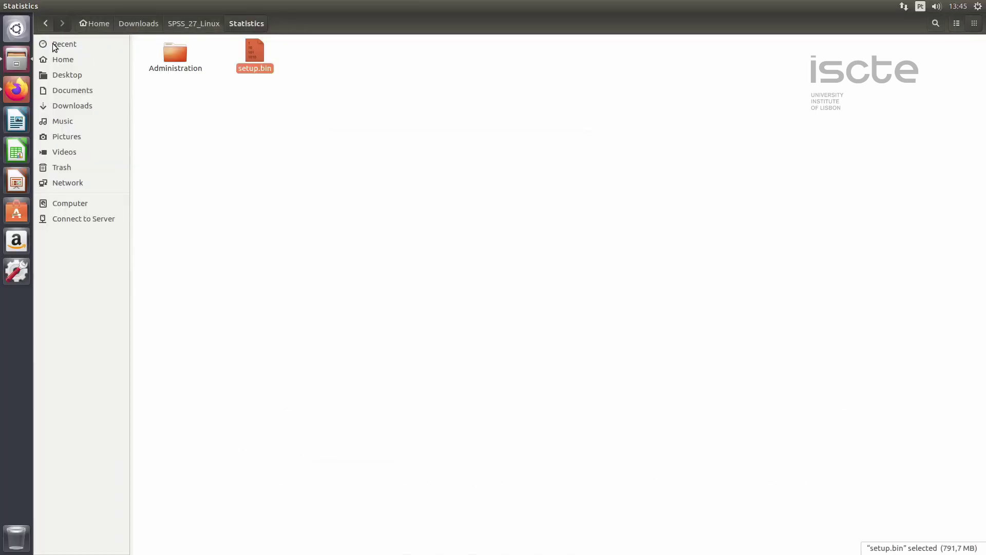
left_click(16, 29)
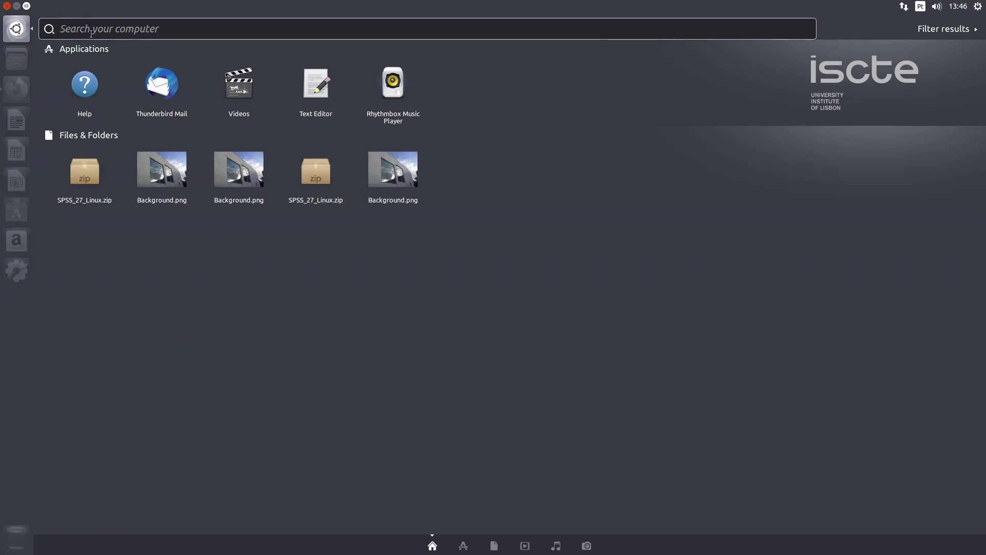
- Launch Terminal from a Dash search for 'ter' and type cd Downloads/SPSS_27_Linux/Statistics
type("t")
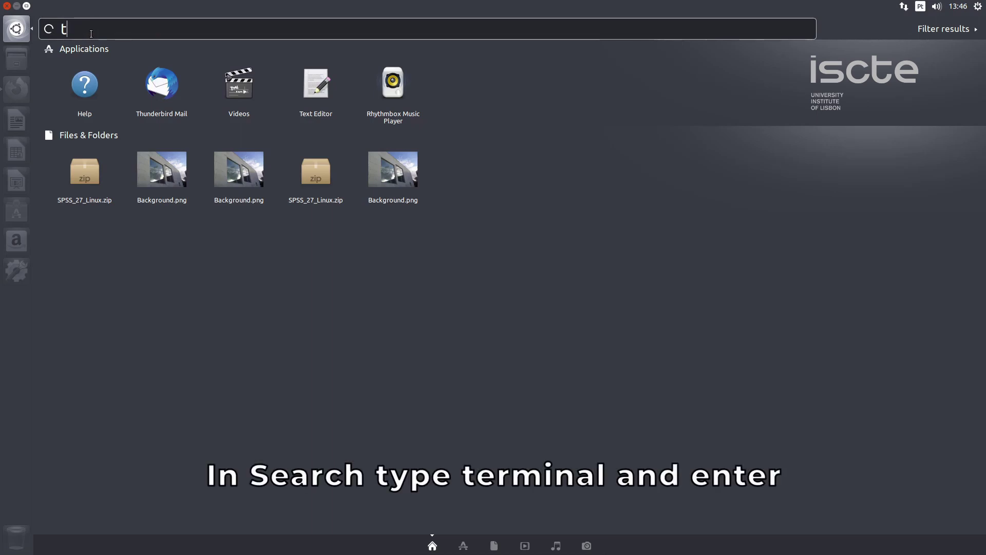
type("e")
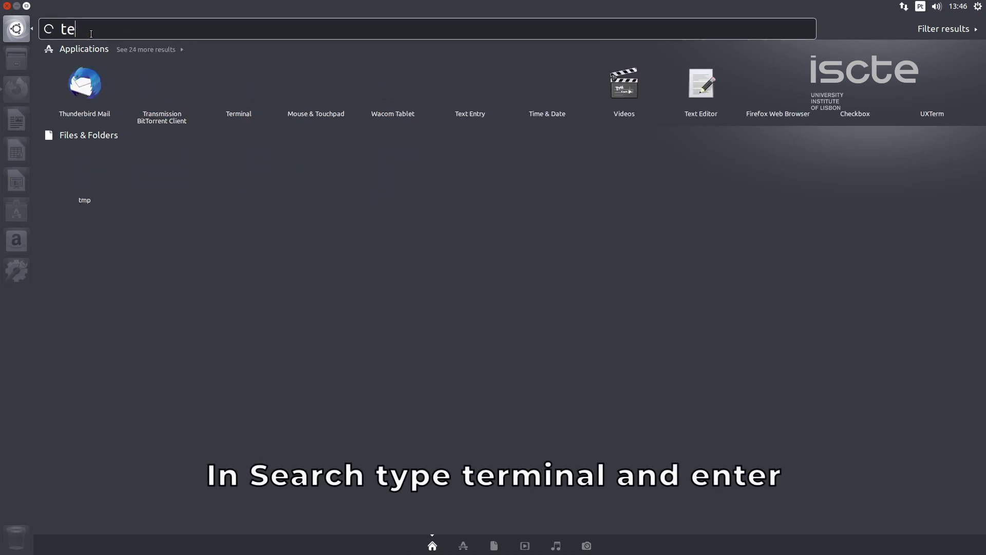
type("r")
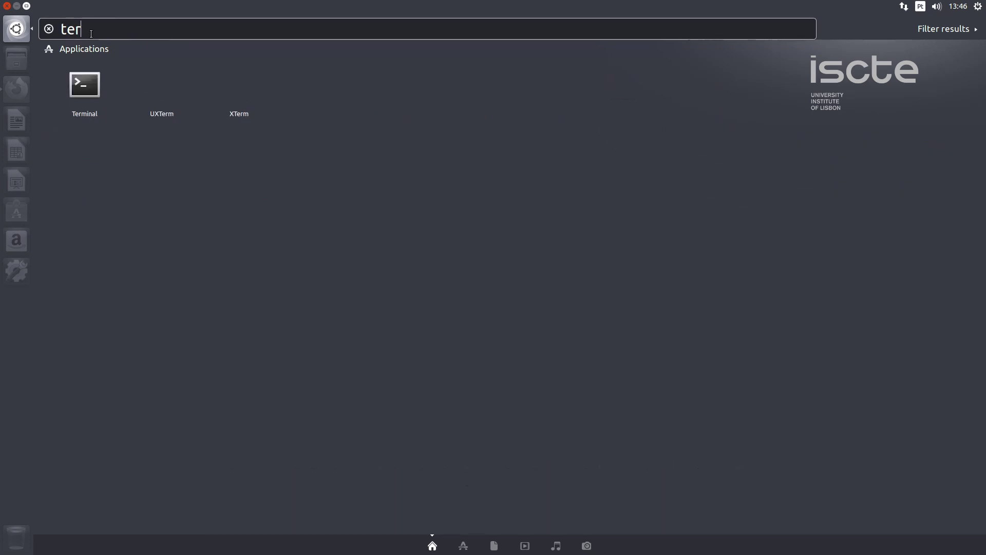
left_click(84, 84)
type("cd ")
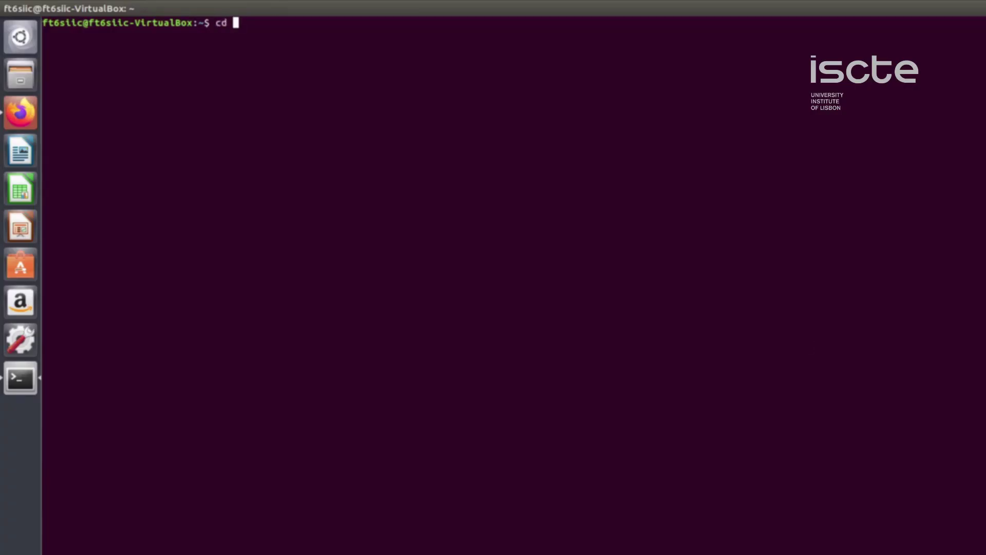
type("Downloads")
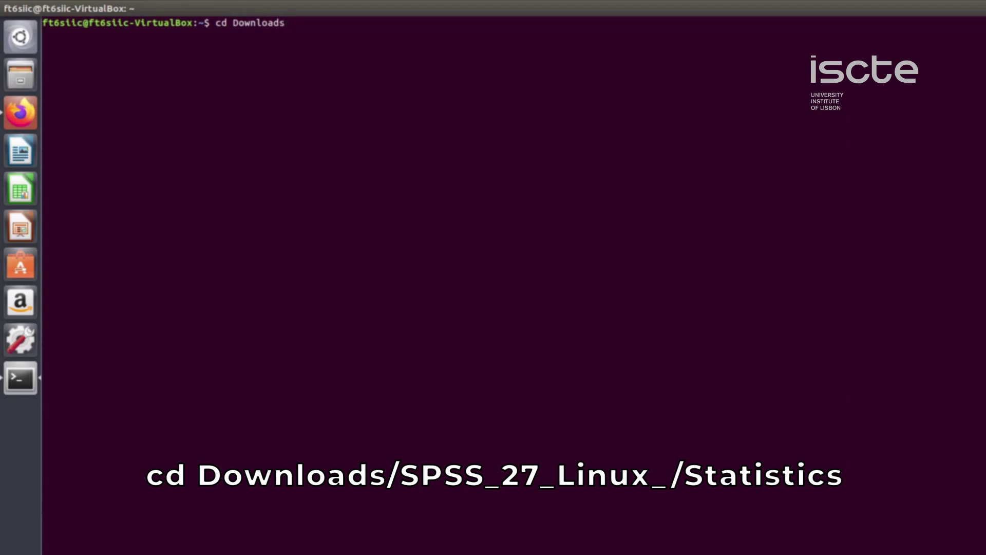
type("/SPSS_27_Linux")
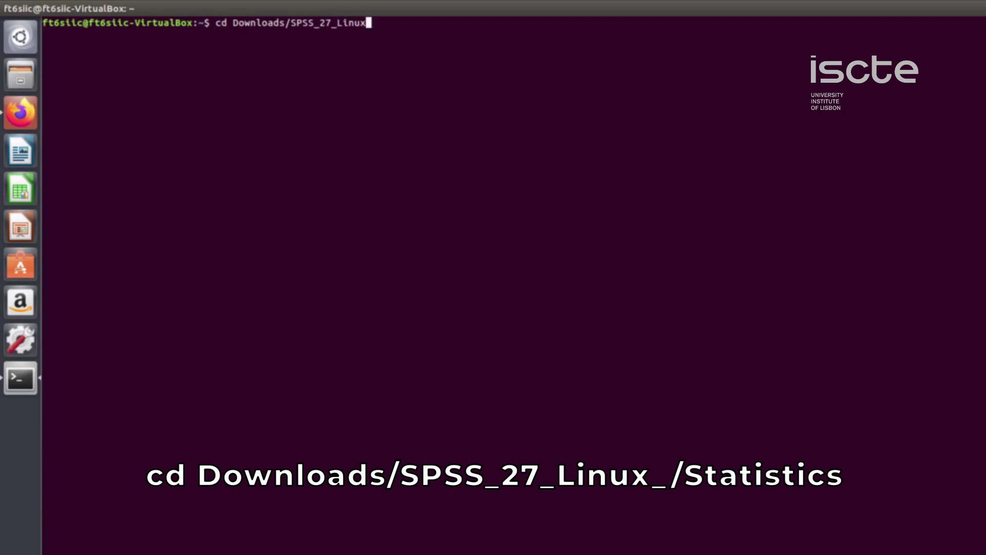
type("/Statistics")
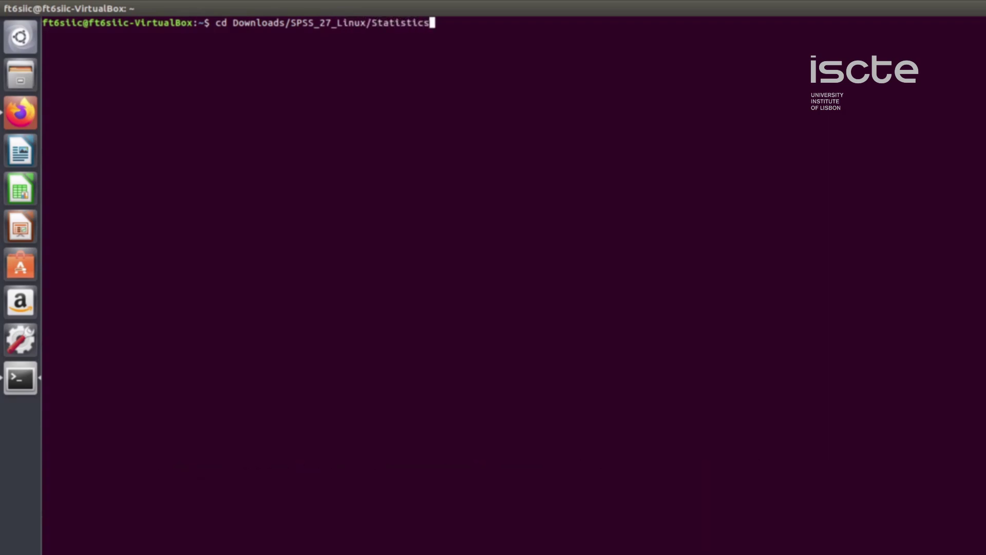
- Run sudo ./setup.bin from Downloads/SPSS_27_Linux/Statistics and confirm the installer language
key("Return")
type("sudo")
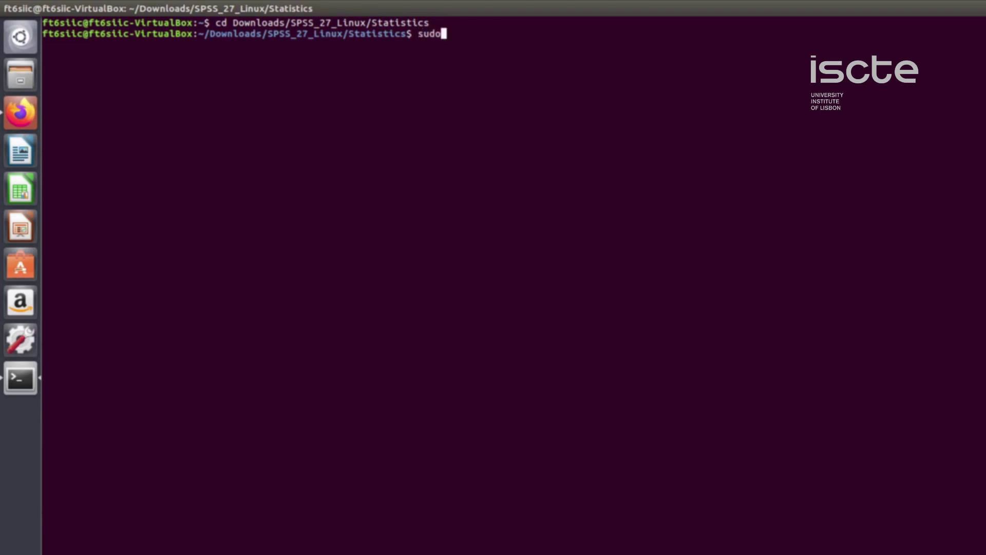
type(" ./setup.bin")
key("Return")
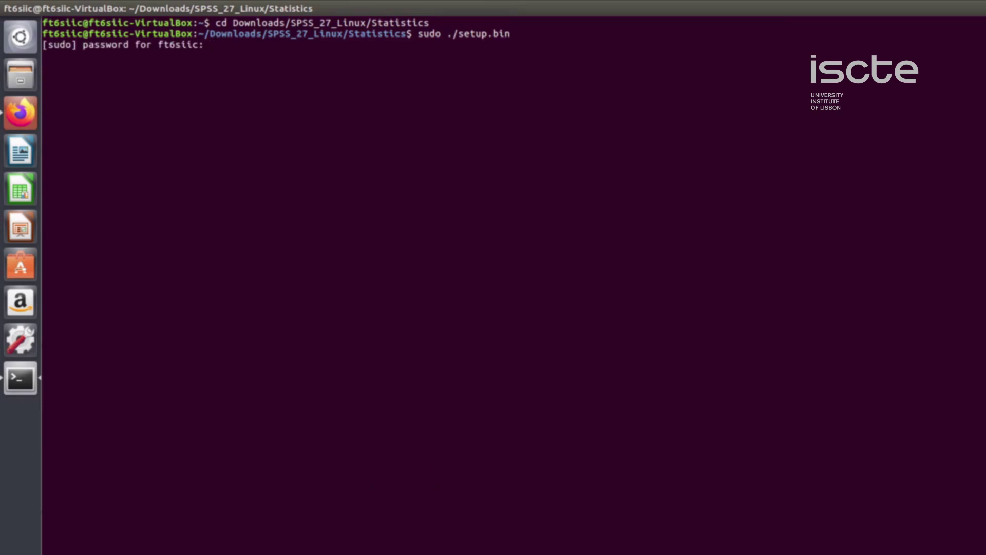
key("Return")
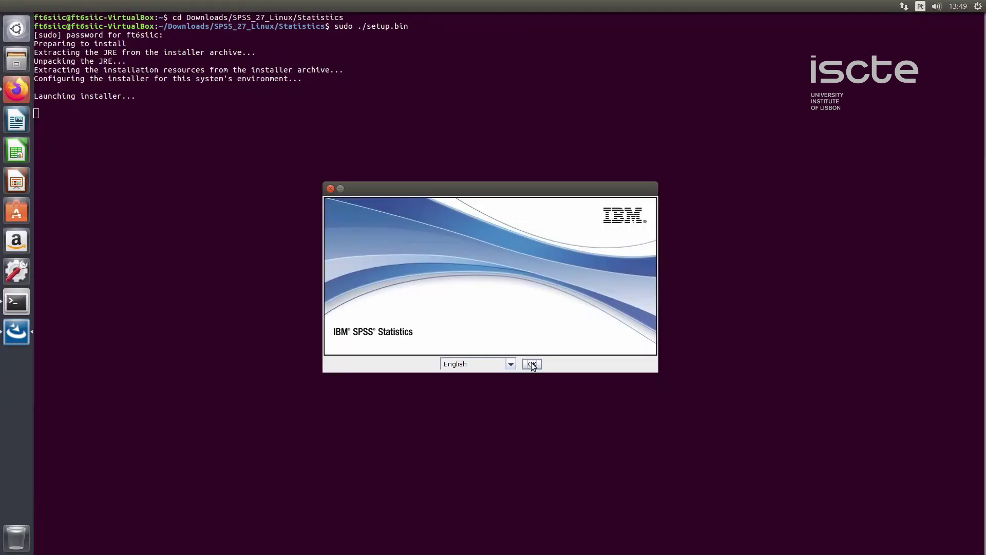
left_click(532, 364)
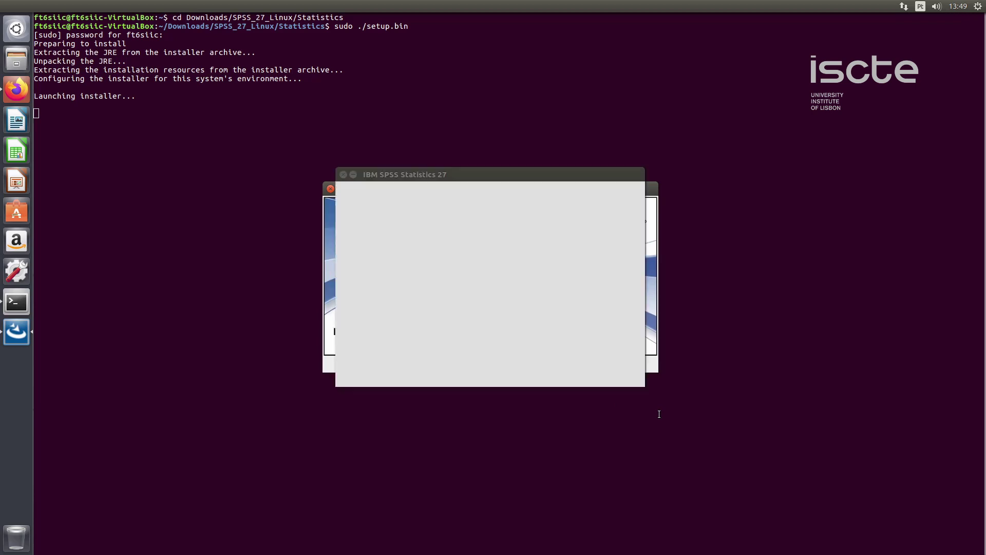
- Accept the licence, keep the default folder, install SPSS 27, and finish into license authorization
left_click(614, 375)
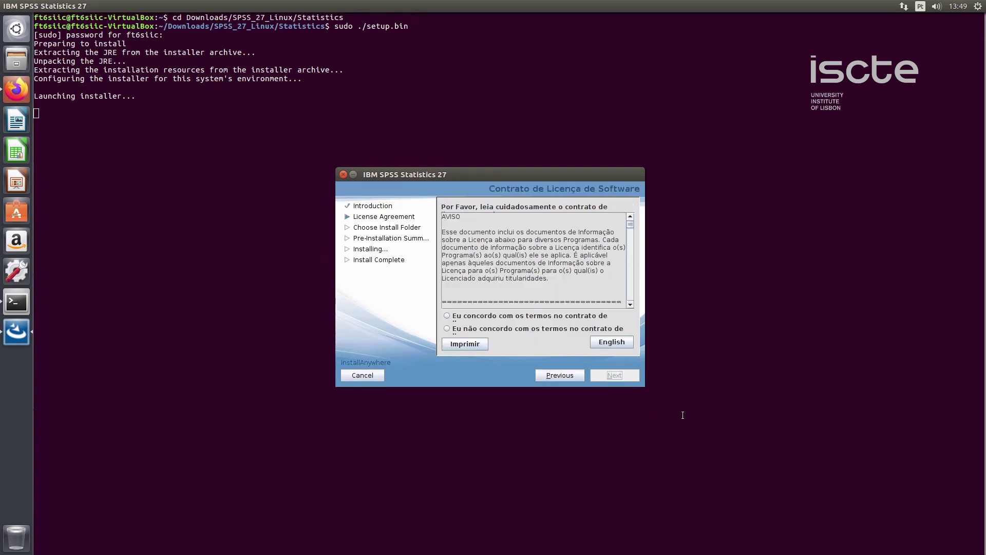
key("space")
key("Tab")
key("space")
key("alt+n")
key("alt+n")
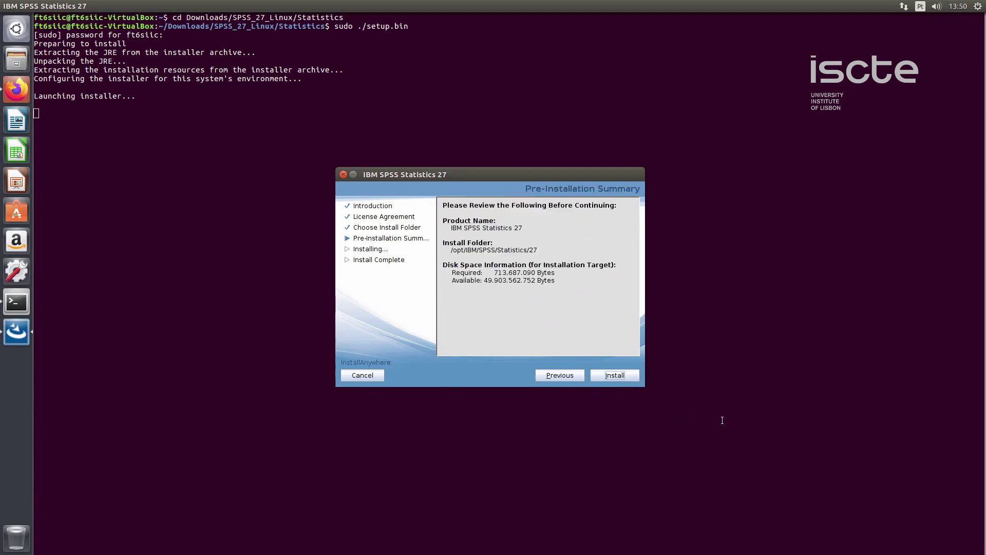
key("alt+i")
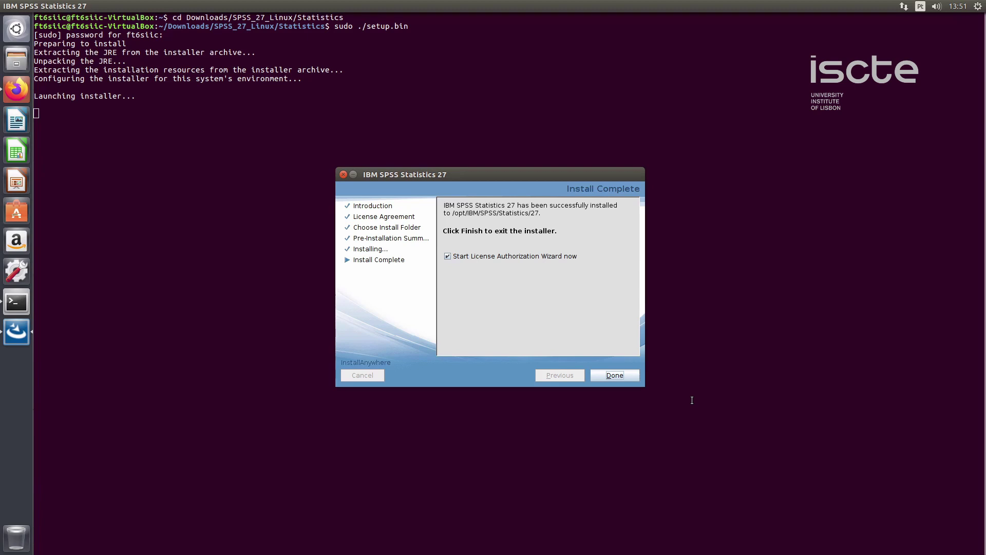
key("Return")
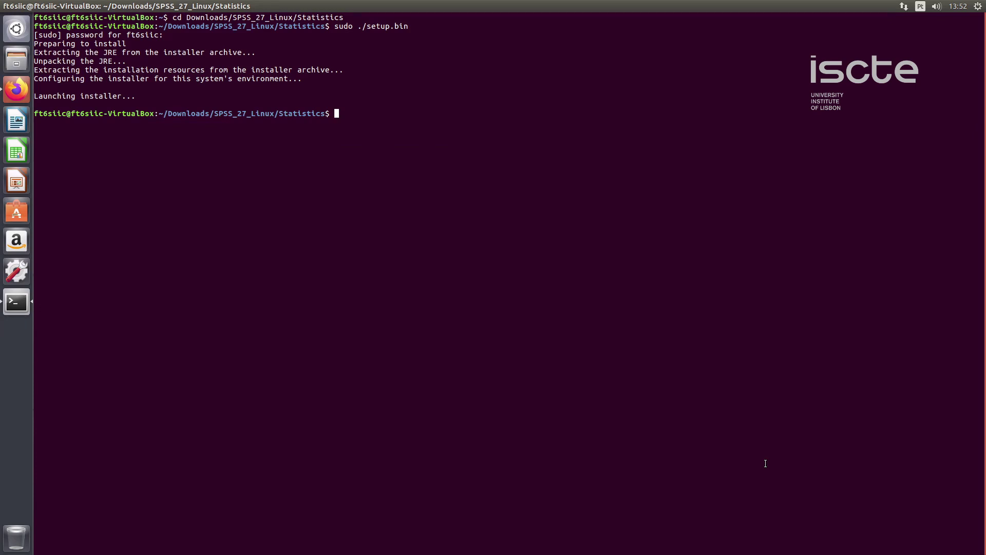
- Request and submit an SPSS 27 license on the portal's software license page
left_click(17, 90)
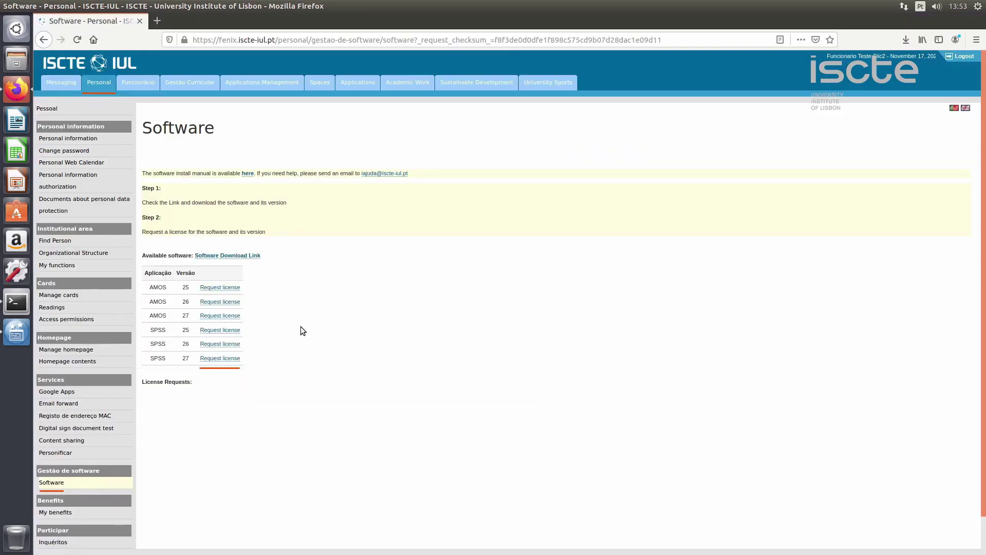
left_click(228, 359)
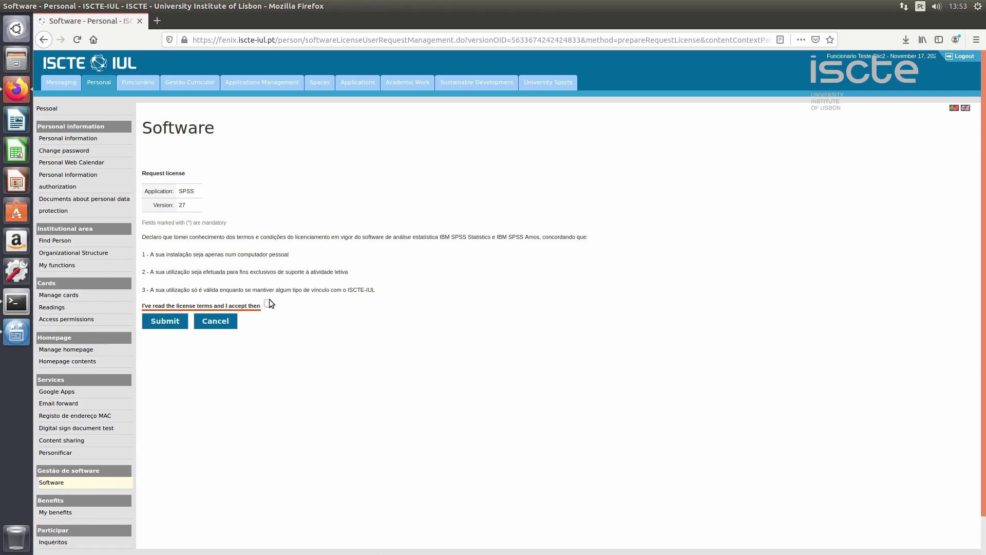
left_click(174, 325)
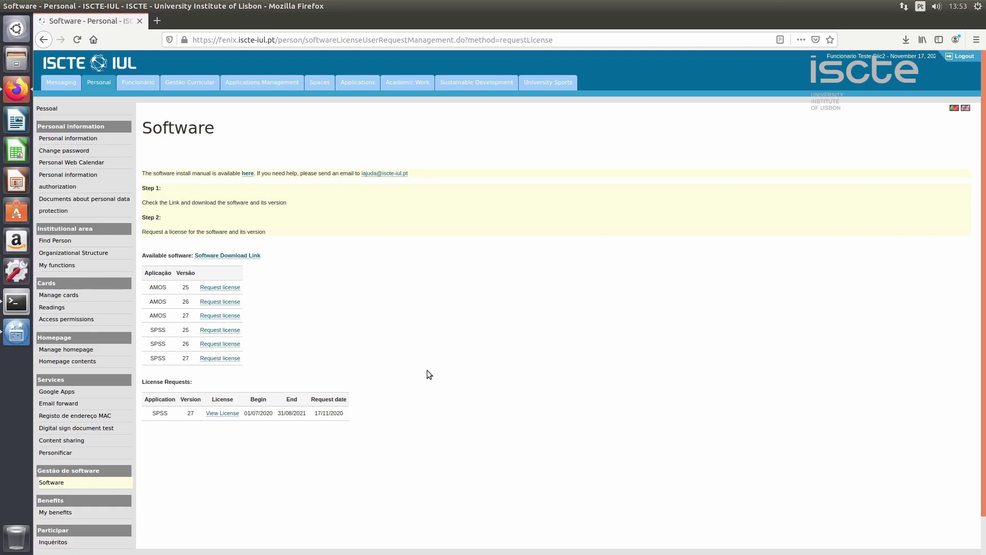
- View the granted SPSS 27 license and copy its code
left_click(235, 414)
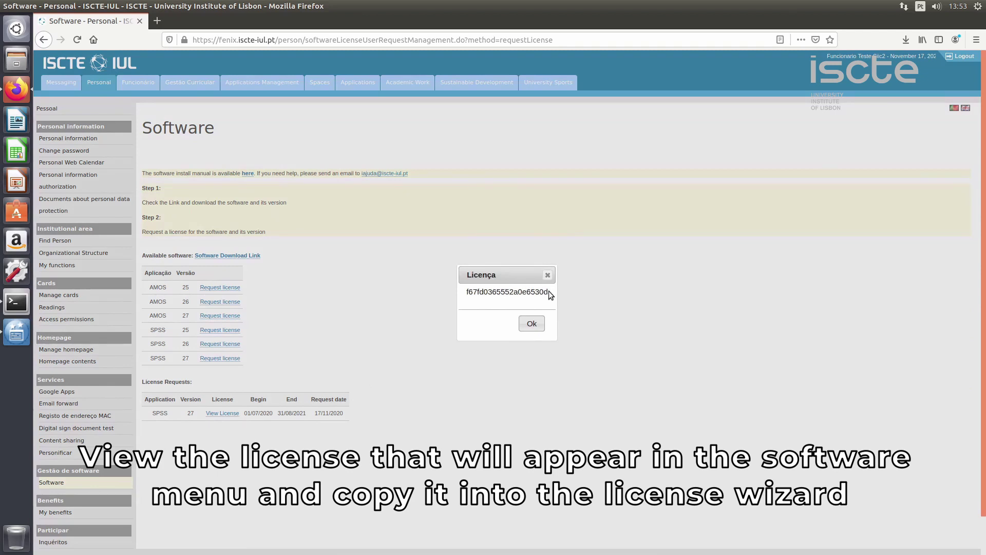
left_click_drag(549, 291, 464, 291)
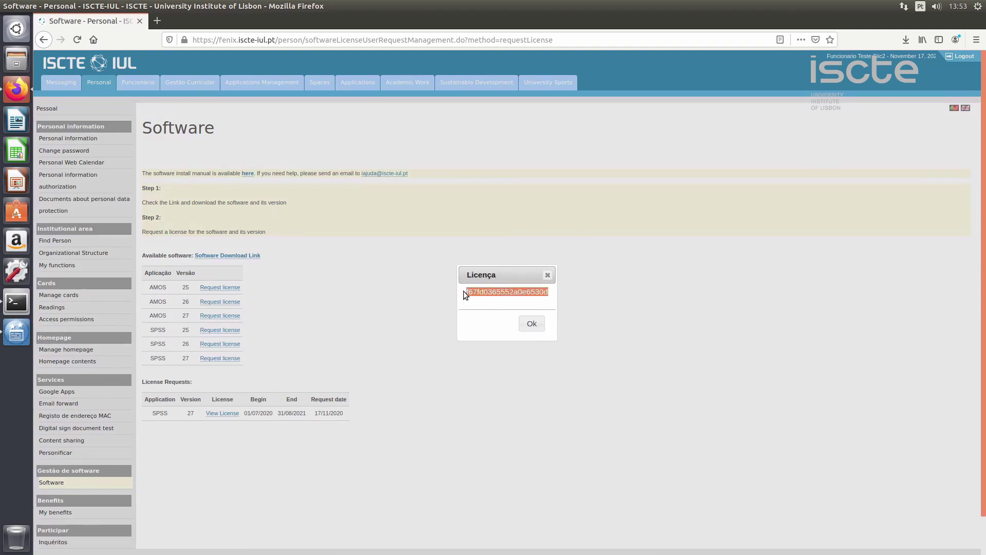
right_click(547, 294)
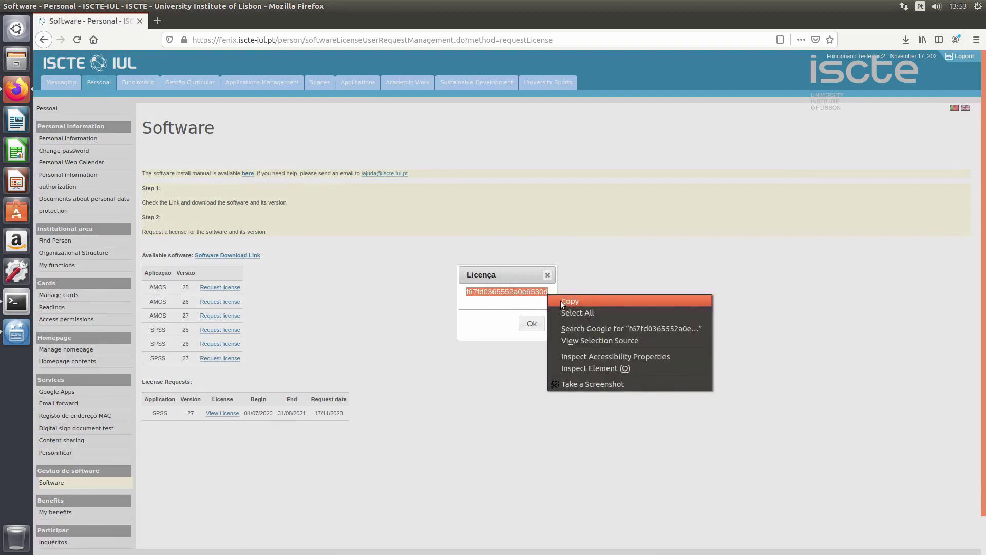
left_click(569, 302)
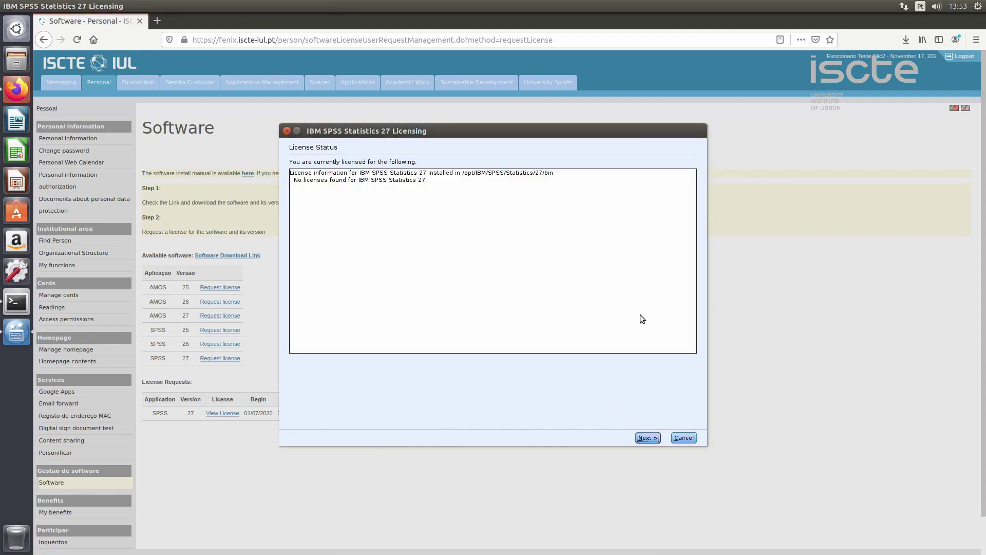
- Authorize SPSS 27 as an authorized user with the pasted portal code, valid until 31-Aug-2021
left_click(648, 438)
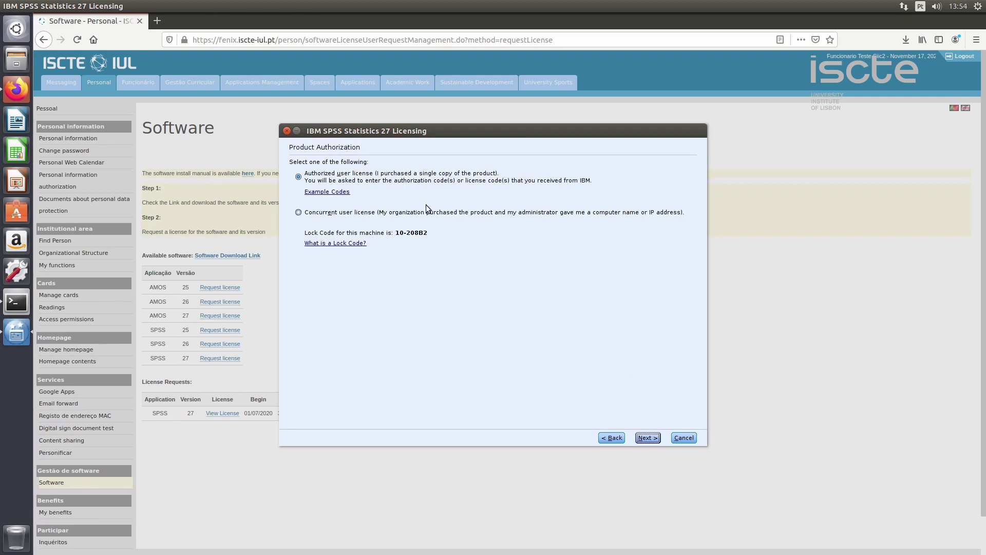
left_click(648, 438)
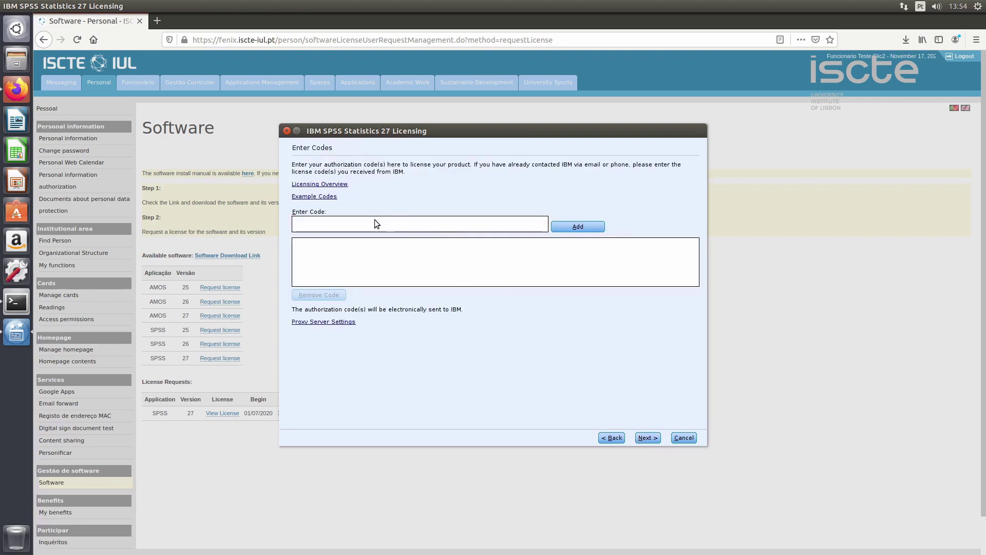
left_click(400, 250)
left_click(588, 228)
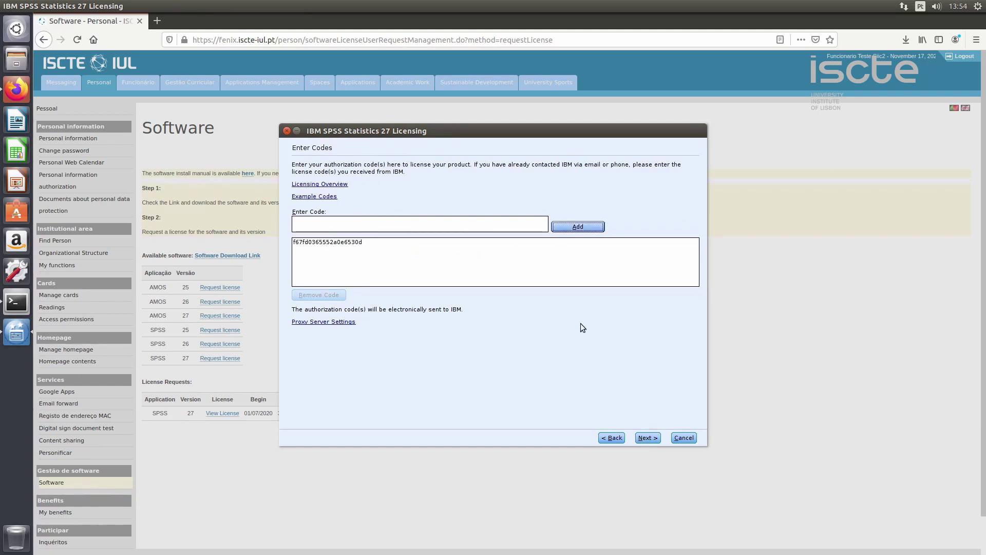
left_click(640, 438)
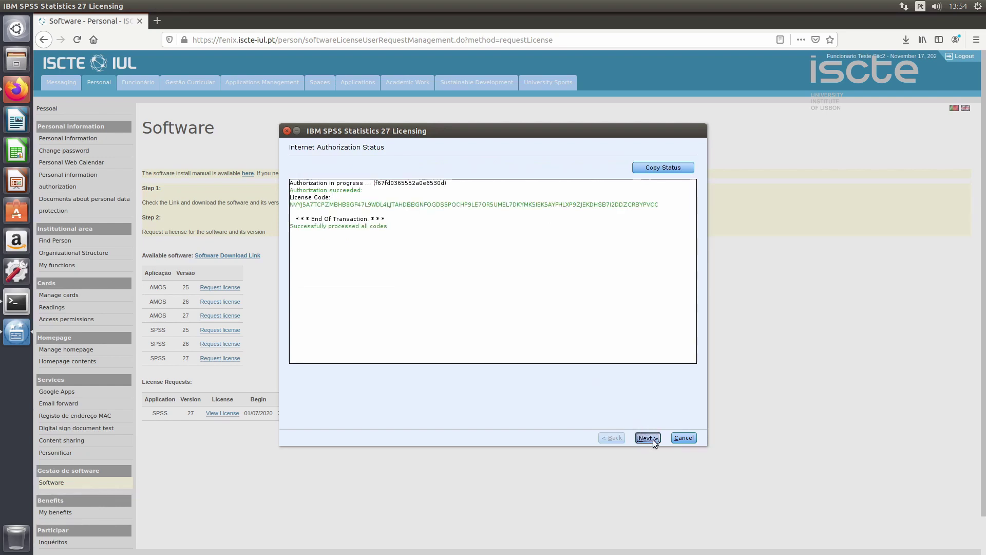
left_click(652, 439)
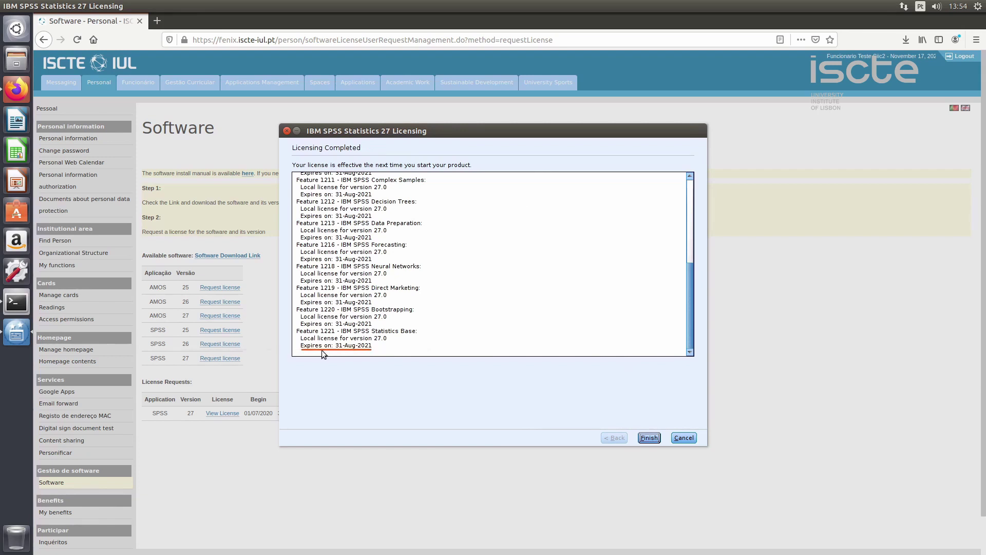
left_click(650, 437)
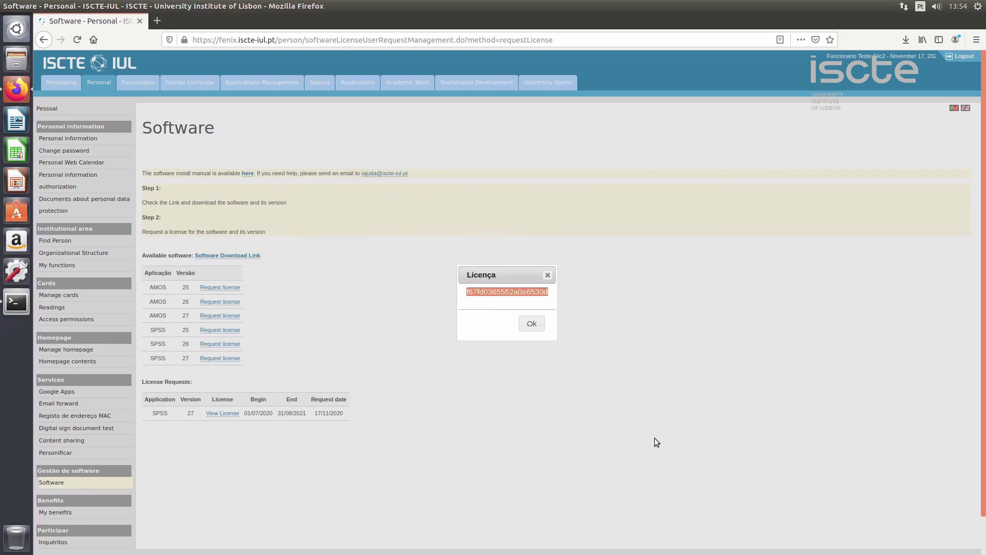
- Launch SPSS via sudo ./stats in /opt/IBM/SPSS/Statistics/27/bin, close Welcome, maximize Data Editor
left_click(548, 275)
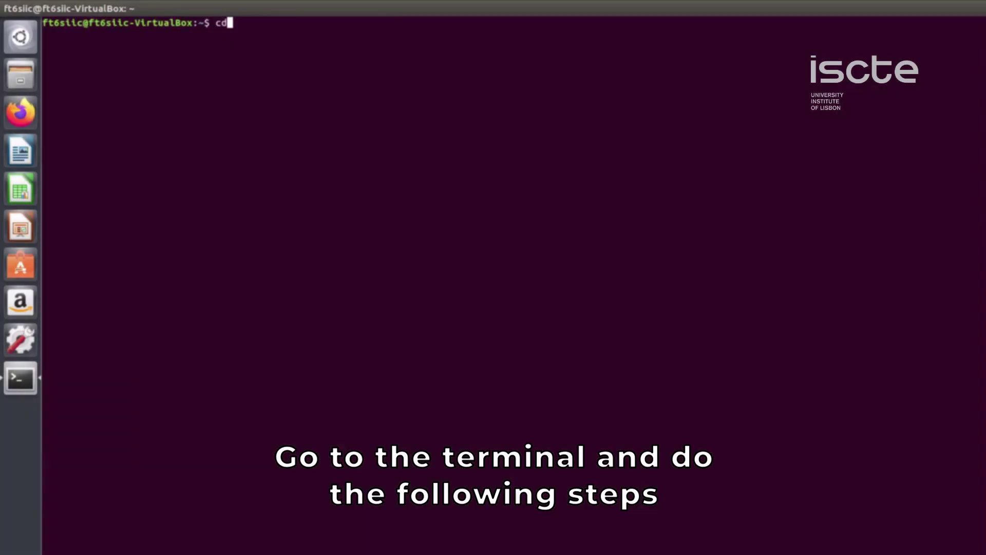
type("/opt")
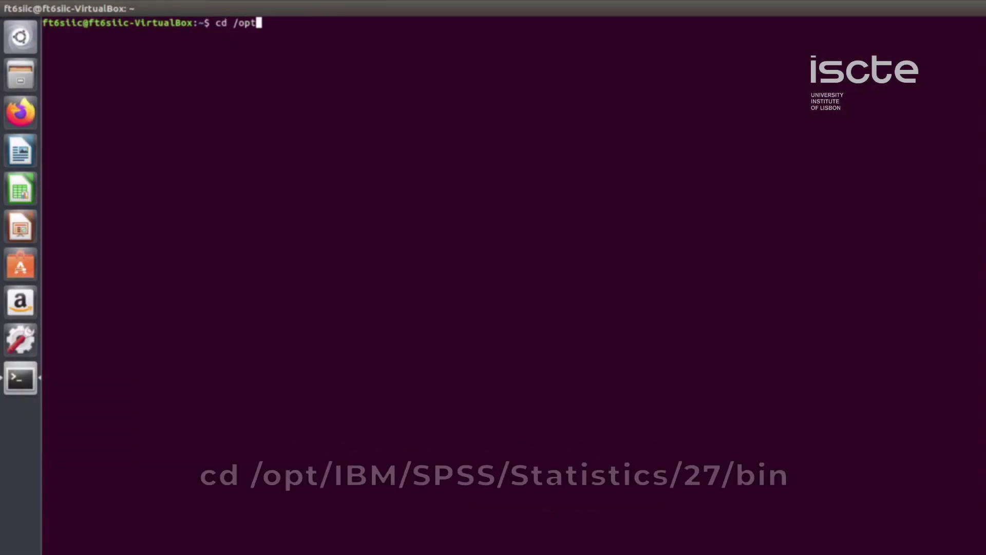
type("/IBM/")
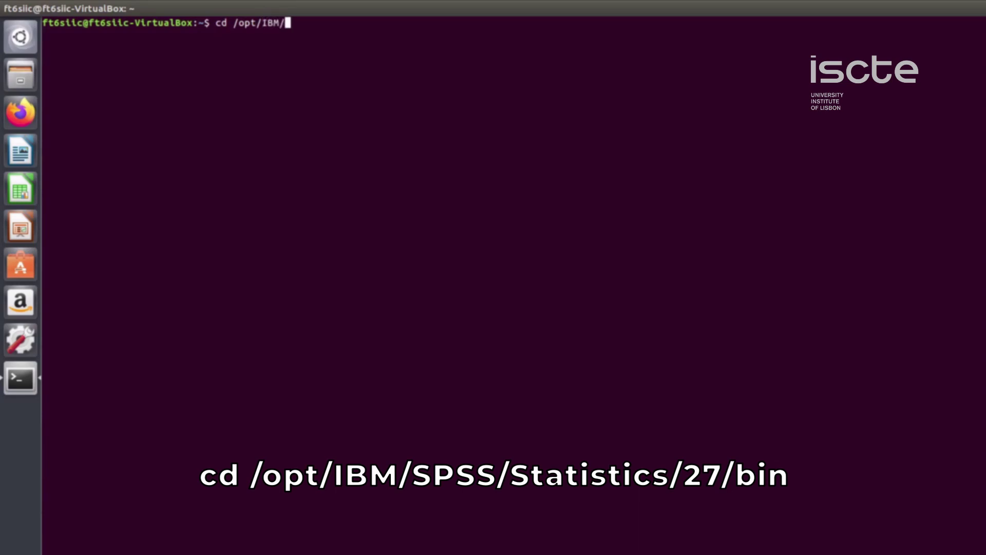
type("SPSS/Stat")
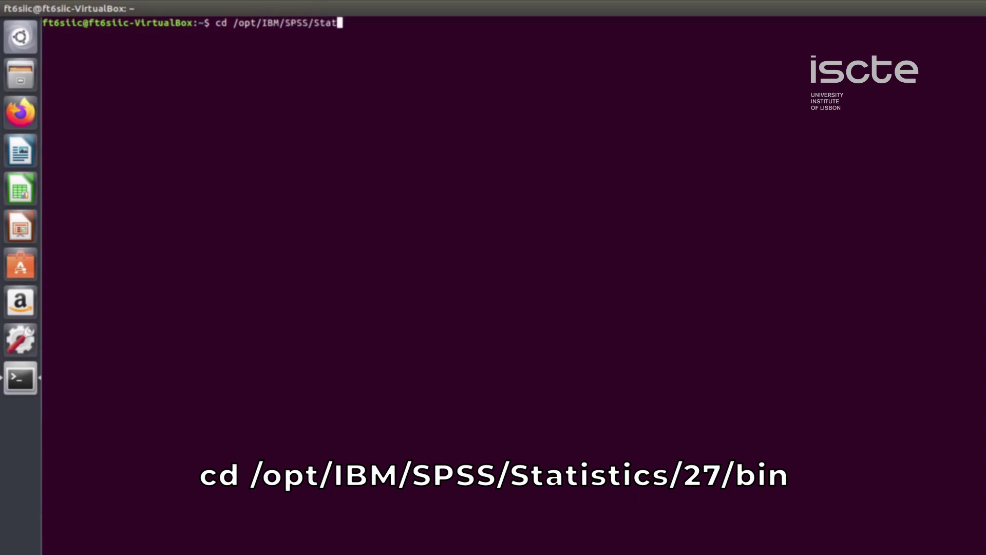
type("istics/27/bin")
key("Return")
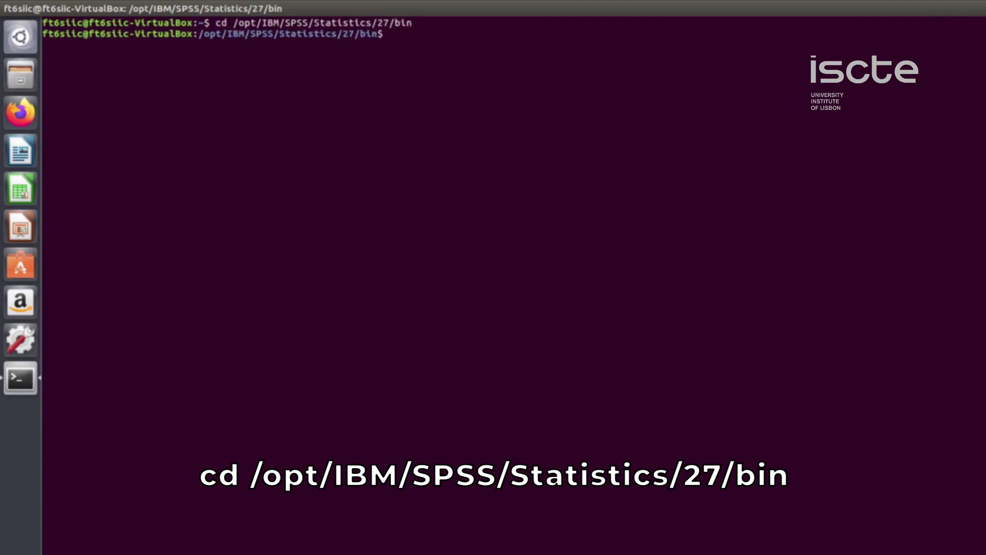
type("sudo ./stats")
key("Return")
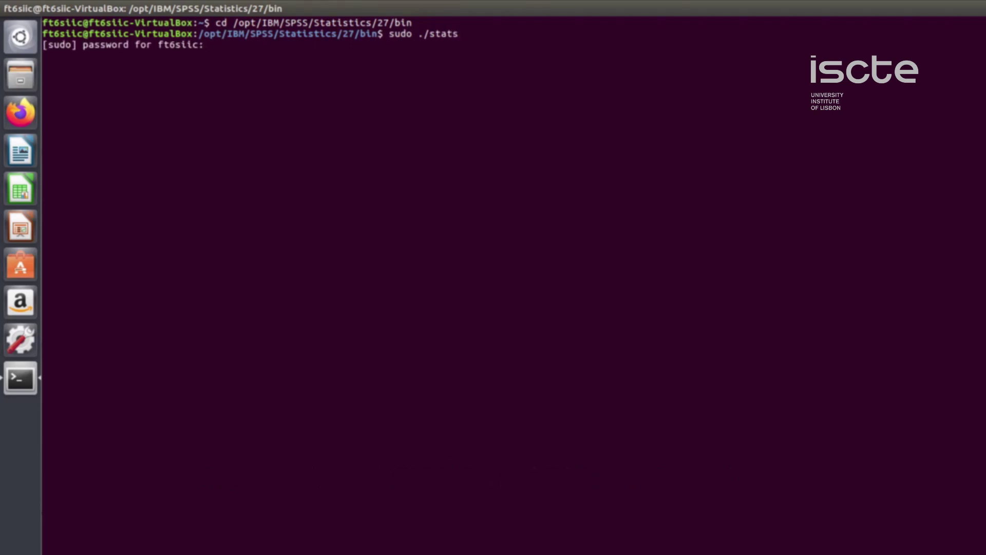
key("Return")
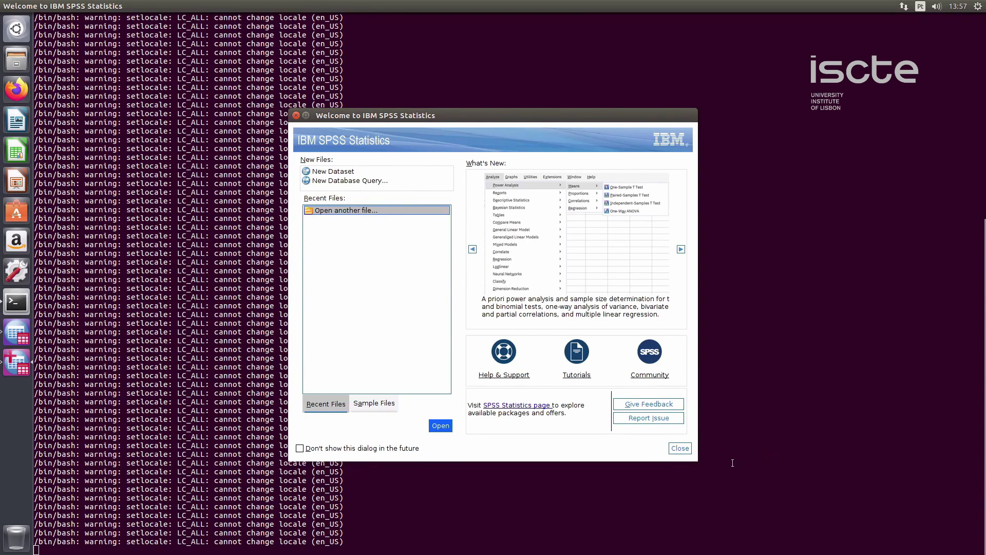
left_click(683, 451)
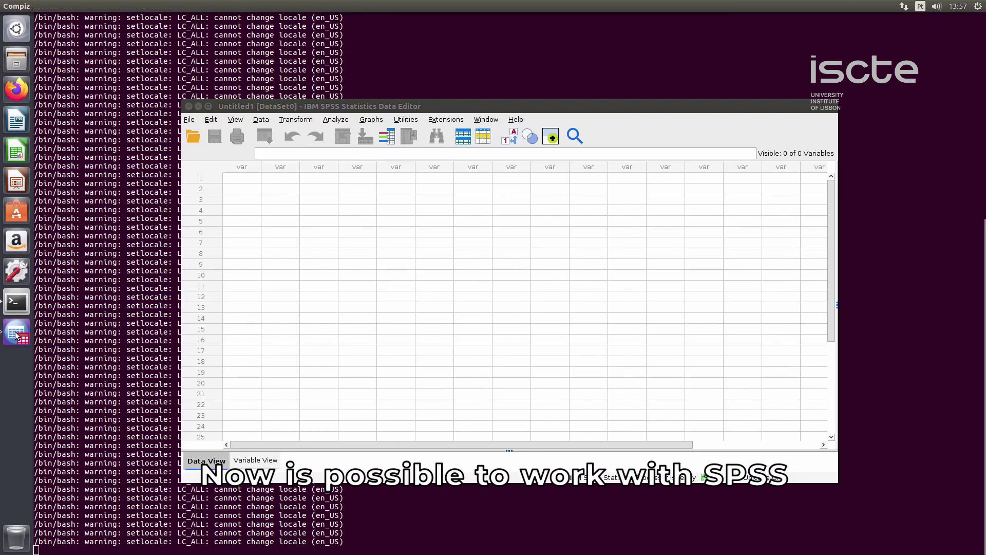
left_click(208, 106)
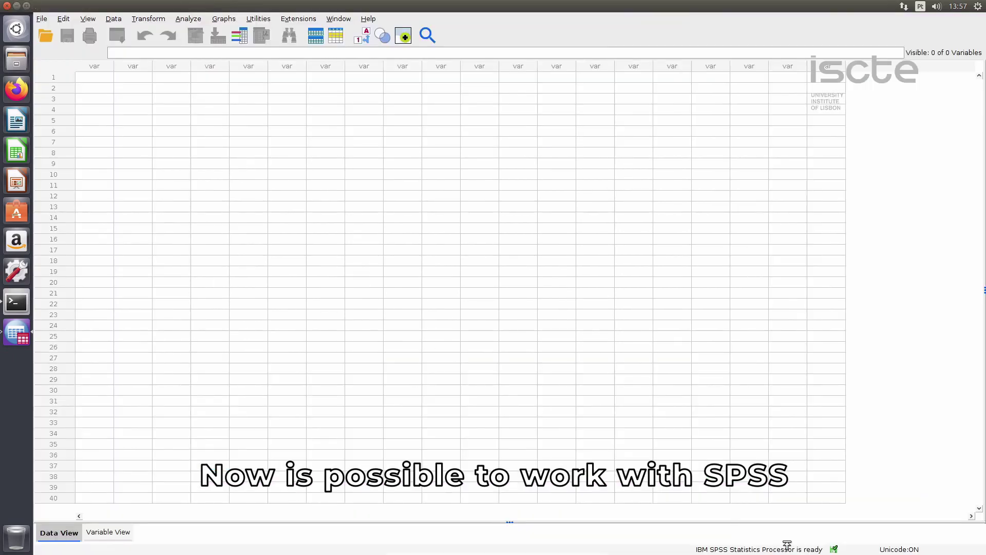